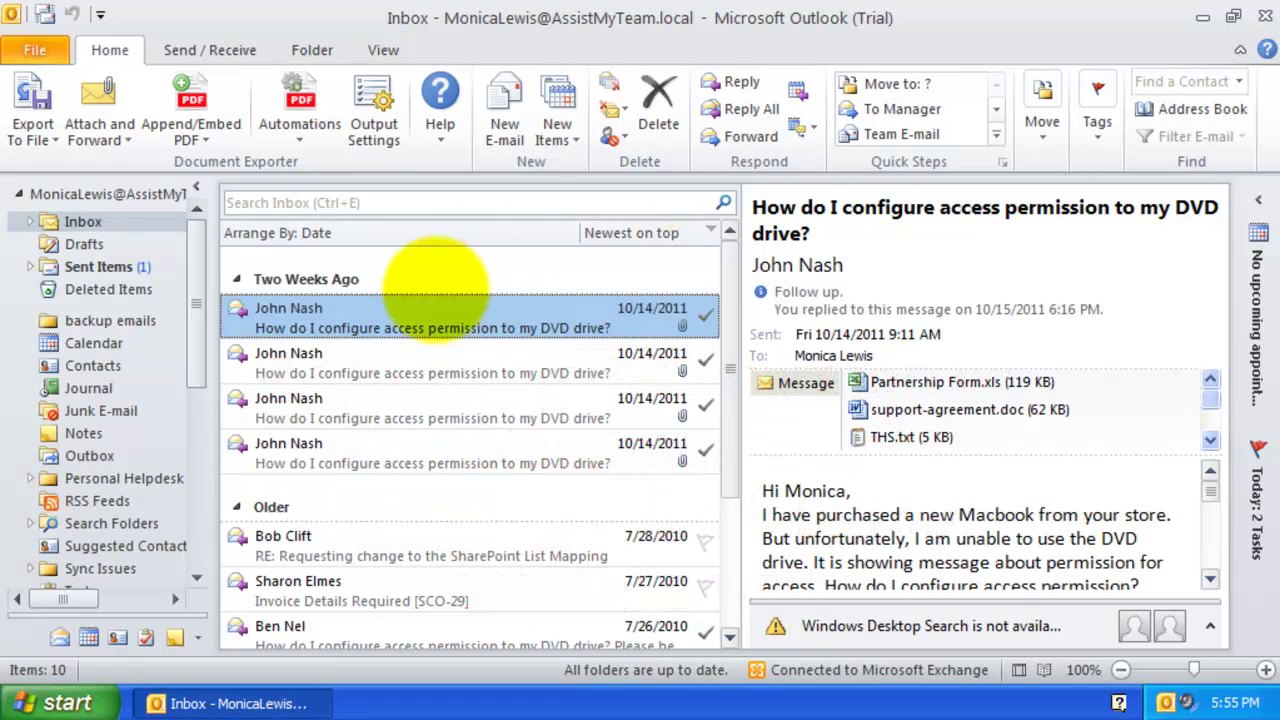
Step: Open the first DVD drive access permission email in the Inbox and embed PDF versions of its attachments into it
double_click(431, 315)
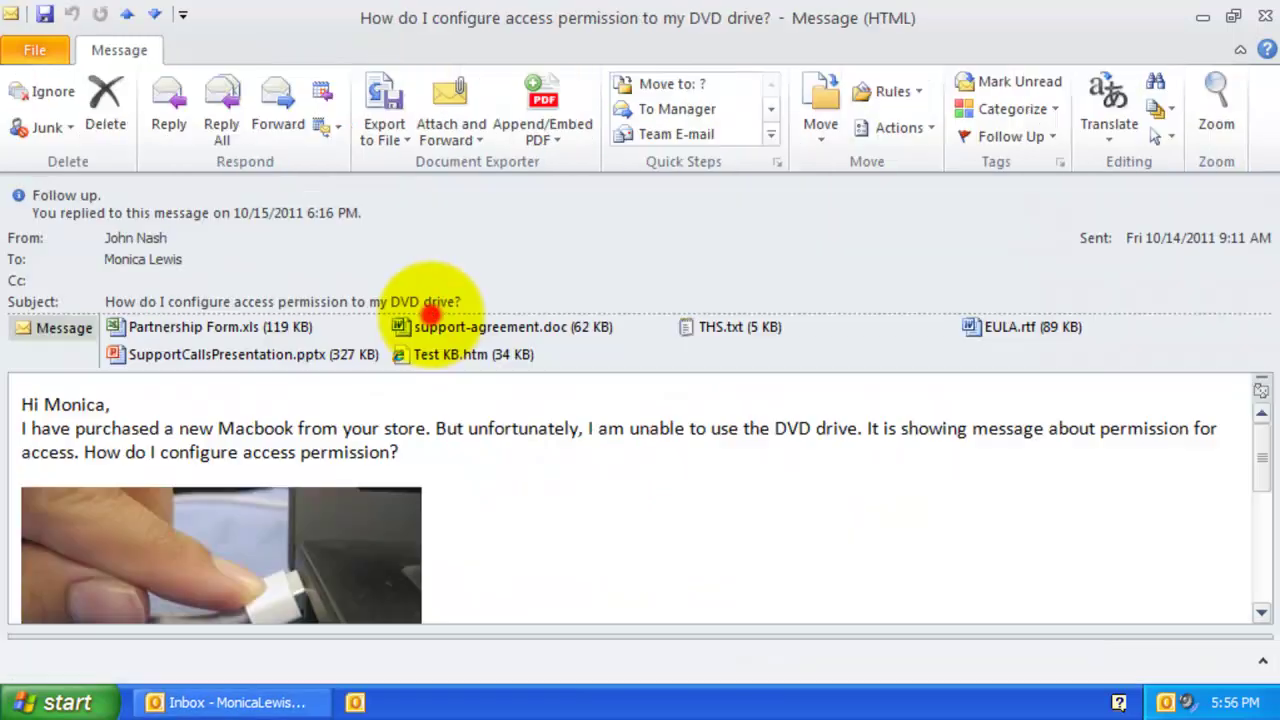
left_click(694, 214)
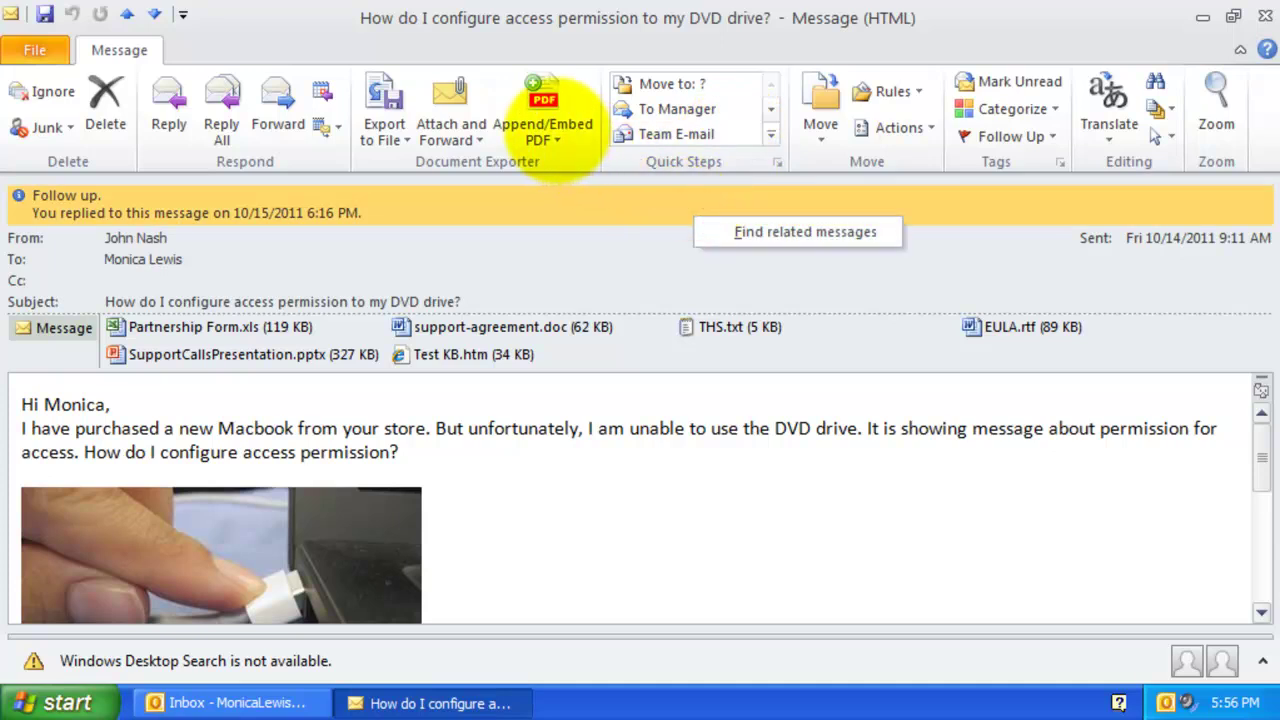
left_click(543, 128)
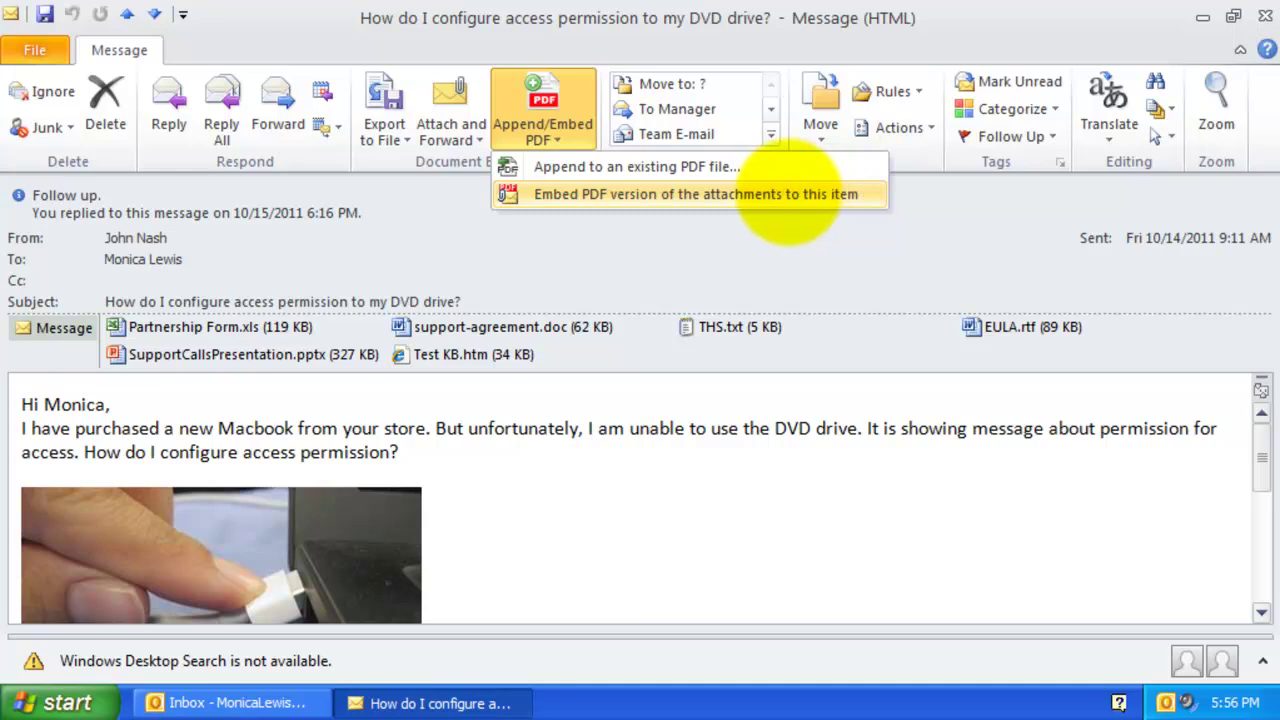
left_click(784, 195)
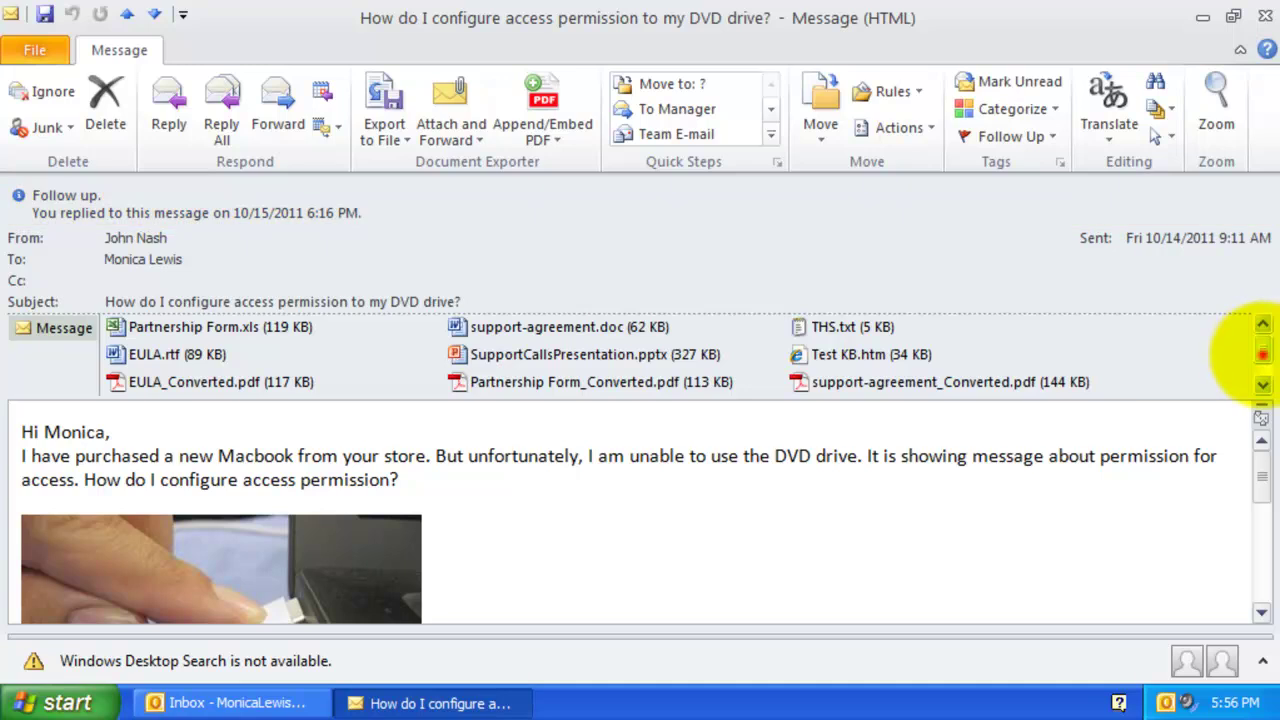
Step: Review the embedded PDFs in the attachment list, view EULA_Converted.pdf and Partnership Form_Converted.pdf, and close the message
left_click(1262, 355)
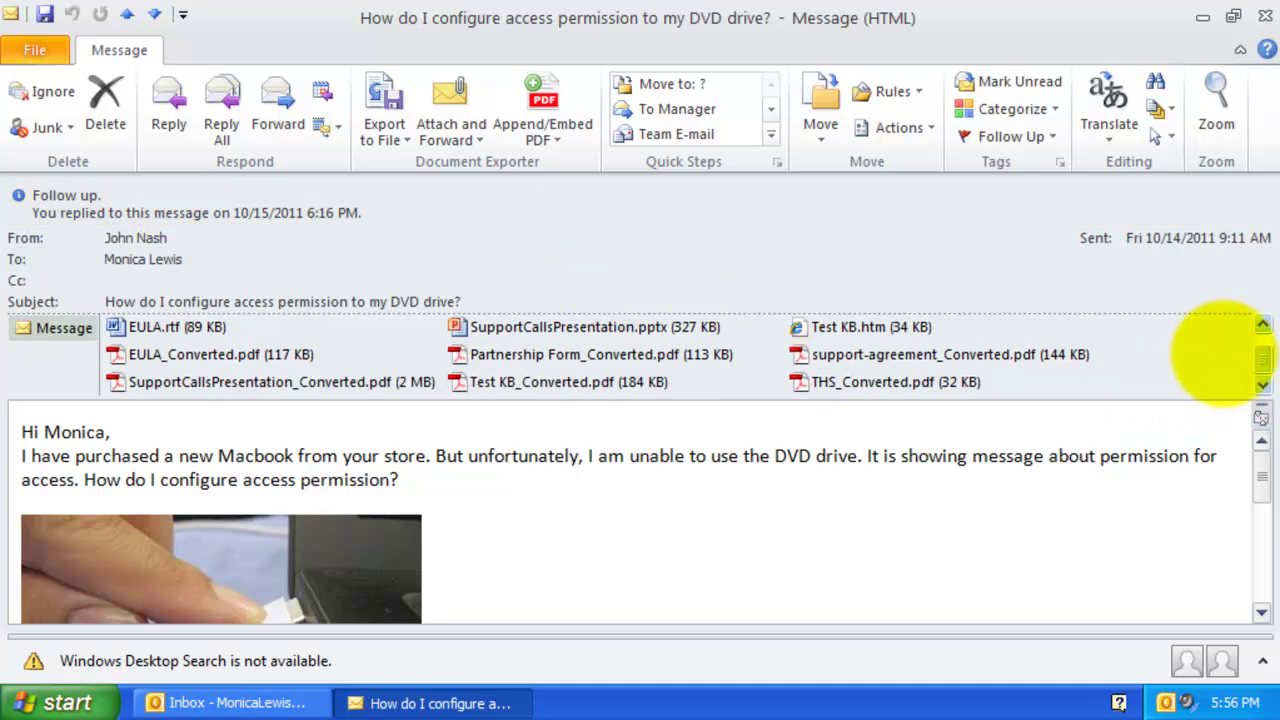
left_click(1262, 350)
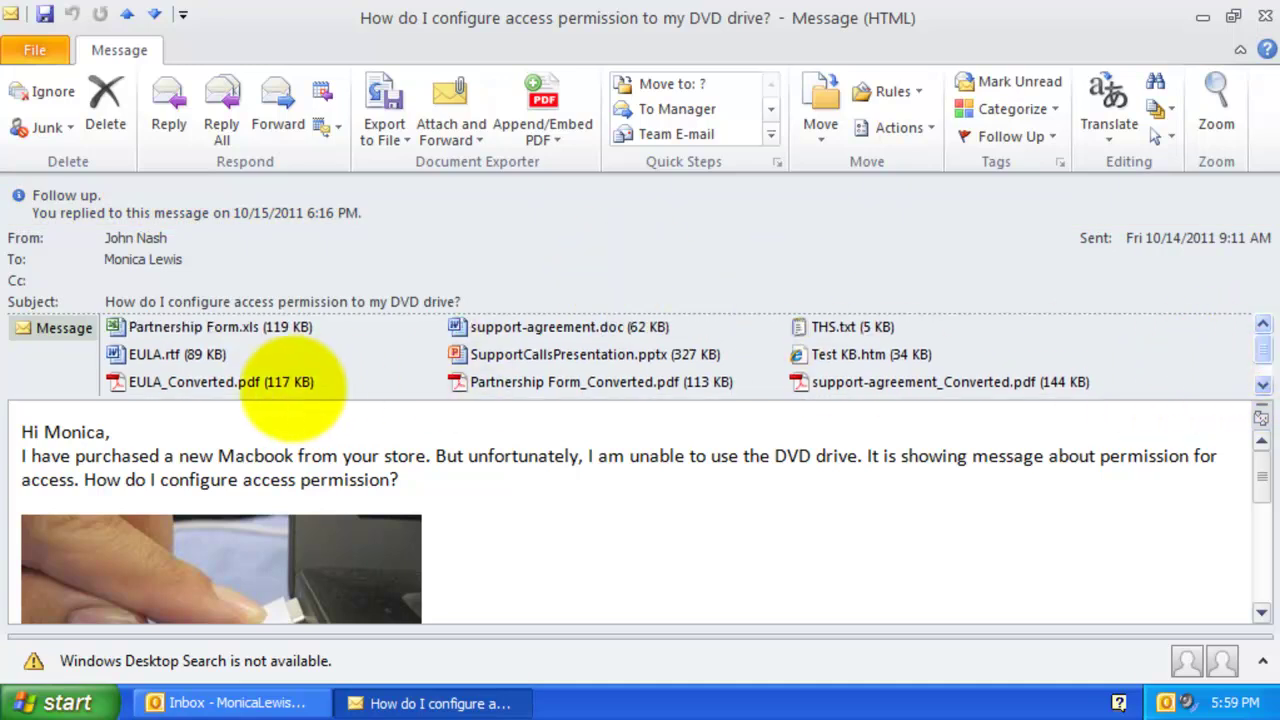
left_click(200, 378)
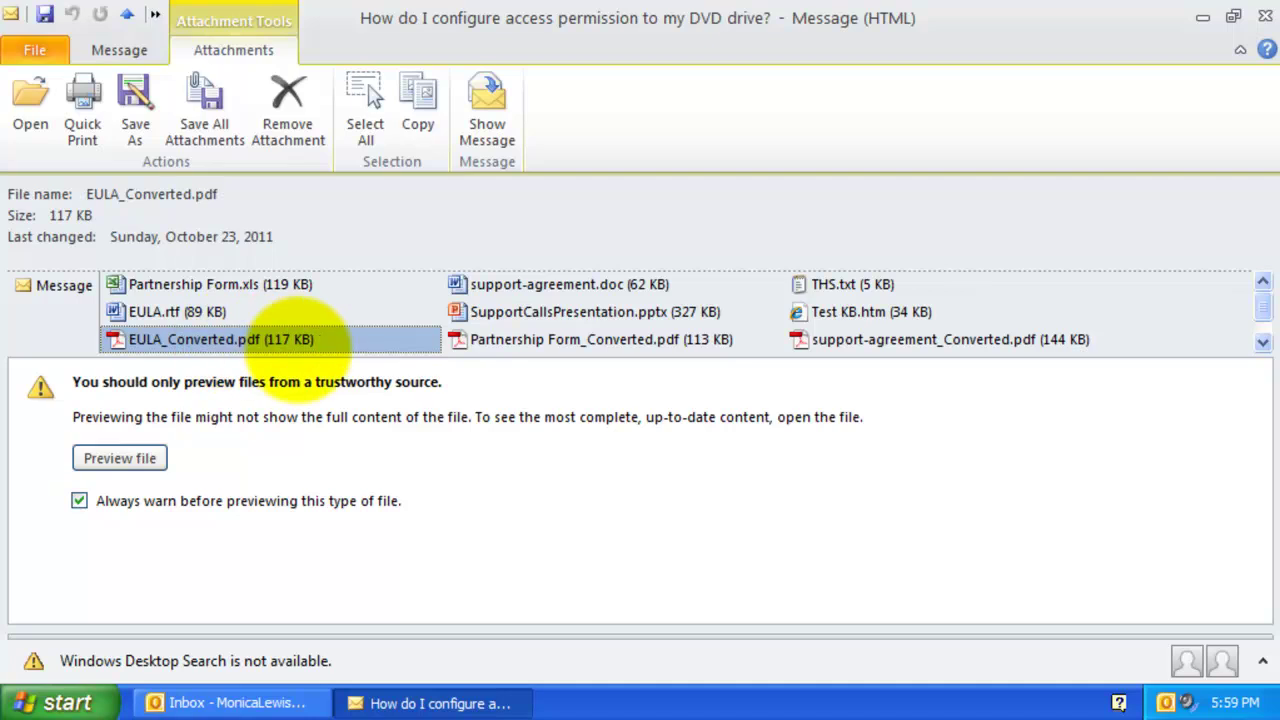
double_click(263, 340)
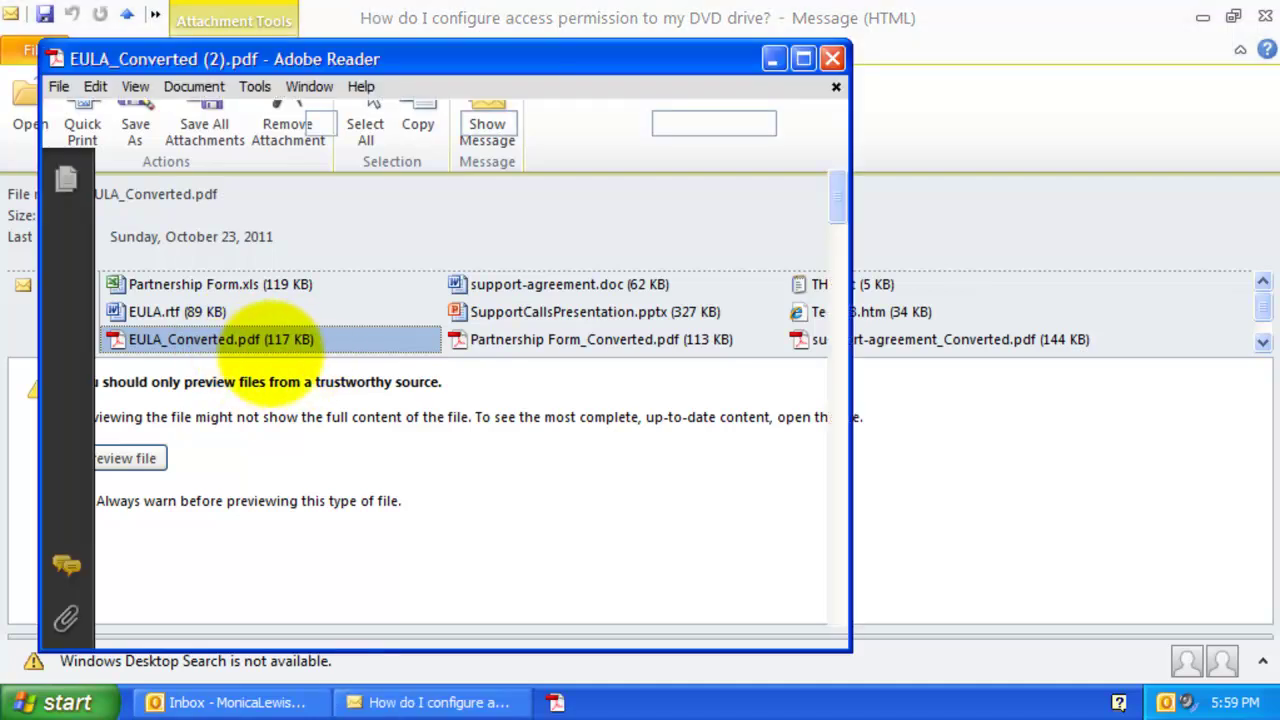
mouse_move(840, 187)
left_mouse_down()
mouse_move(837, 443)
mouse_move(838, 175)
left_mouse_up()
left_click(834, 56)
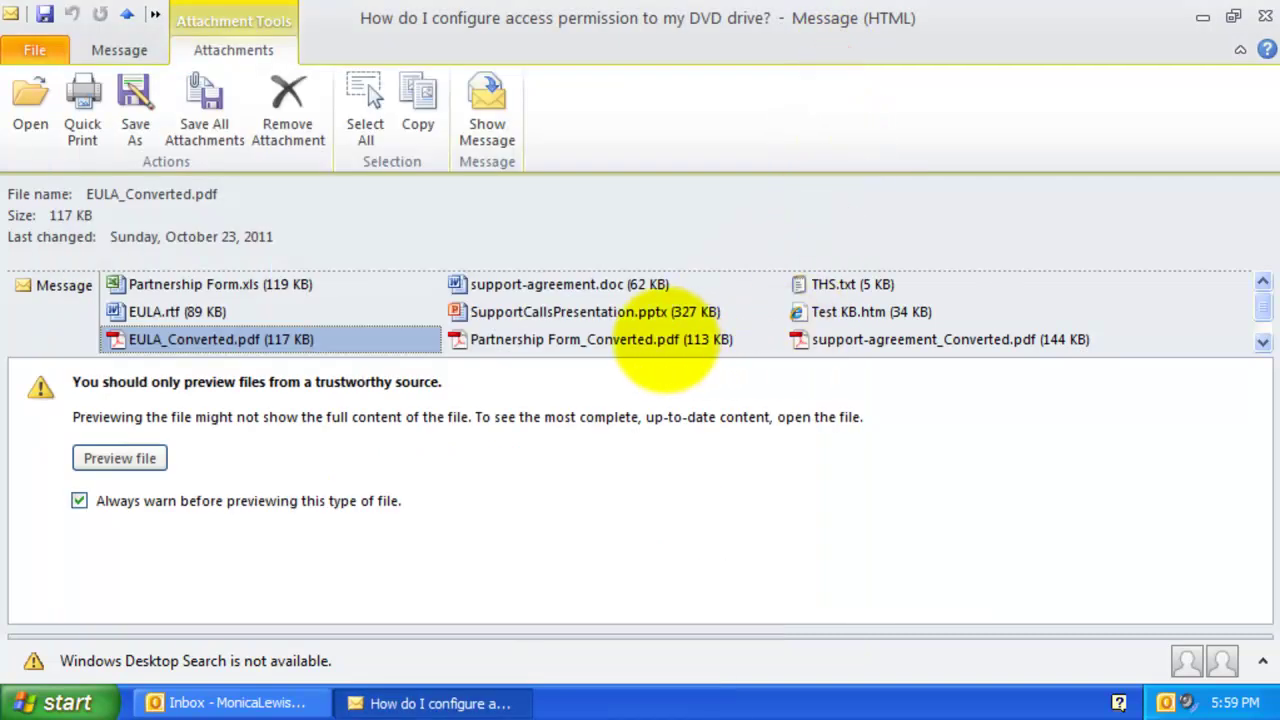
double_click(655, 340)
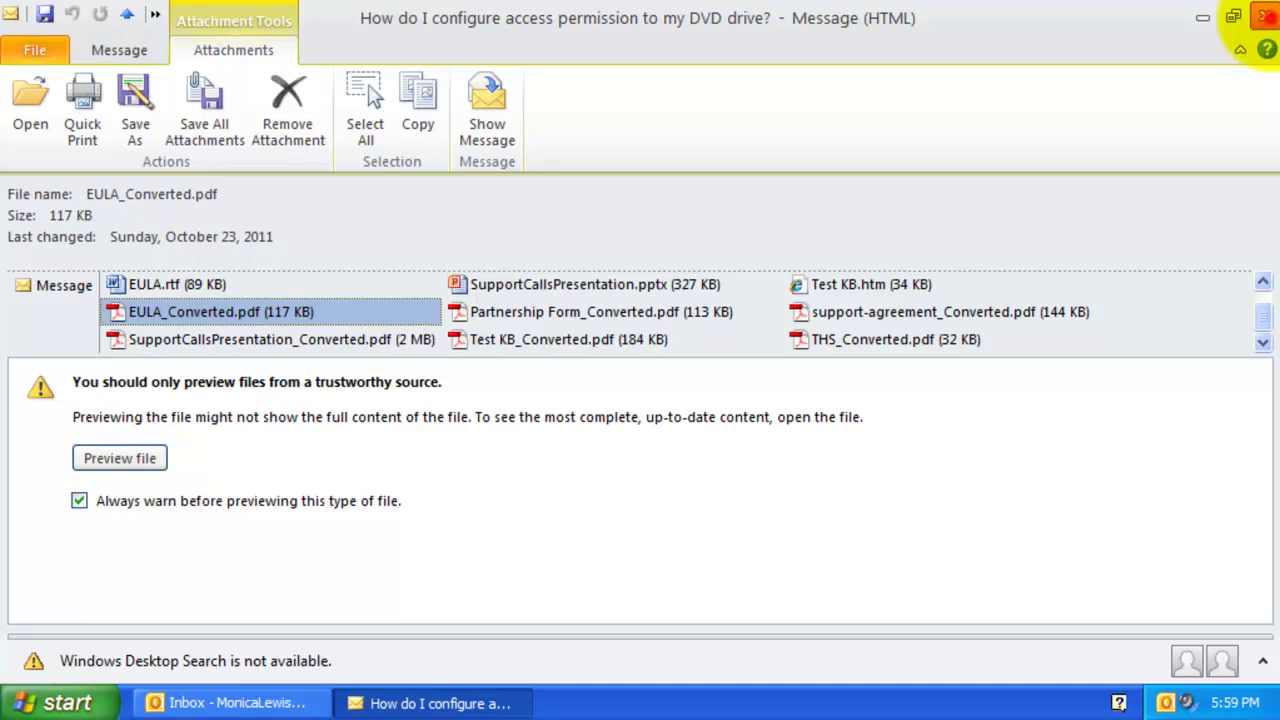
left_click(1264, 18)
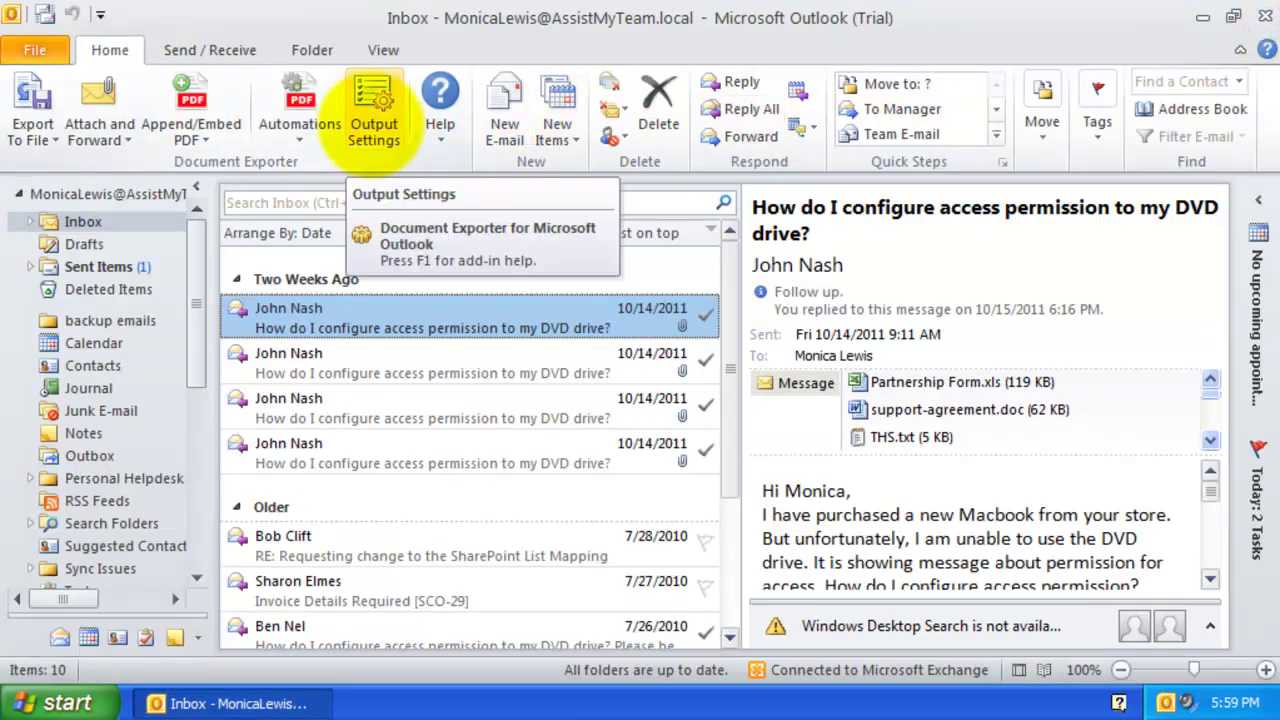
Step: Save the output setting that merges all attachments to a single PDF and embed that PDF into the second DVD drive email
left_click(374, 112)
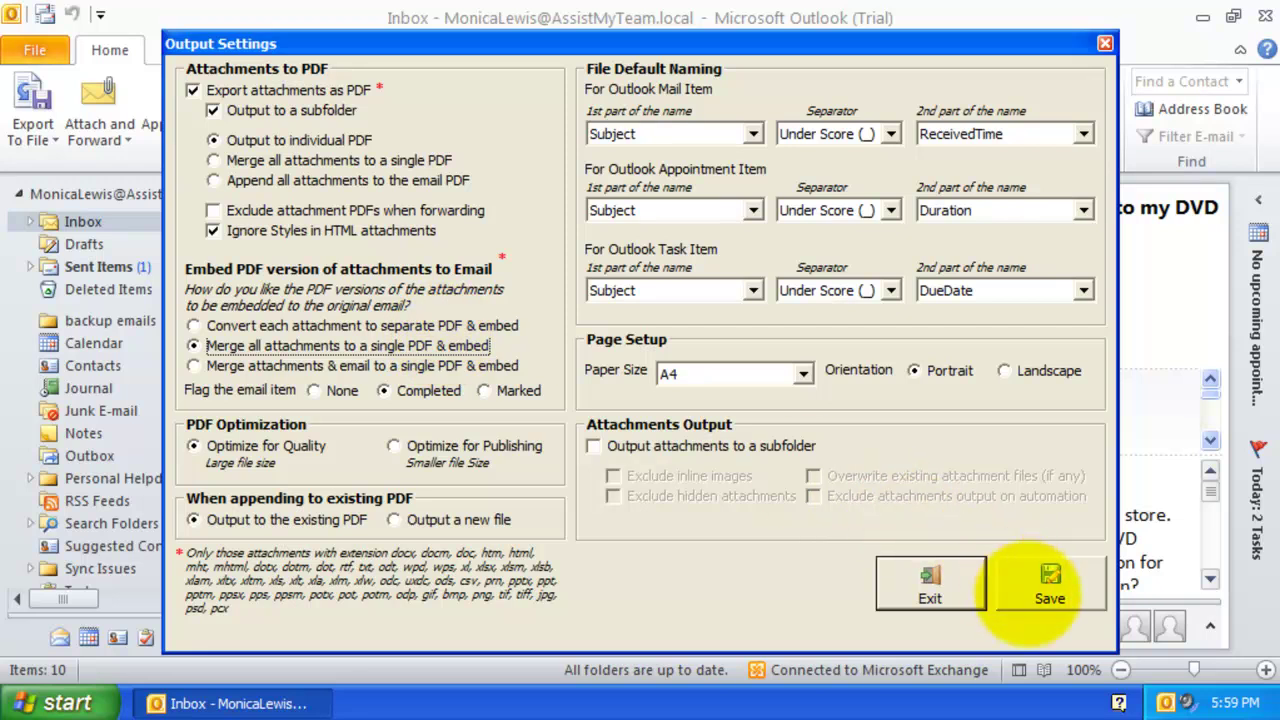
left_click(1050, 580)
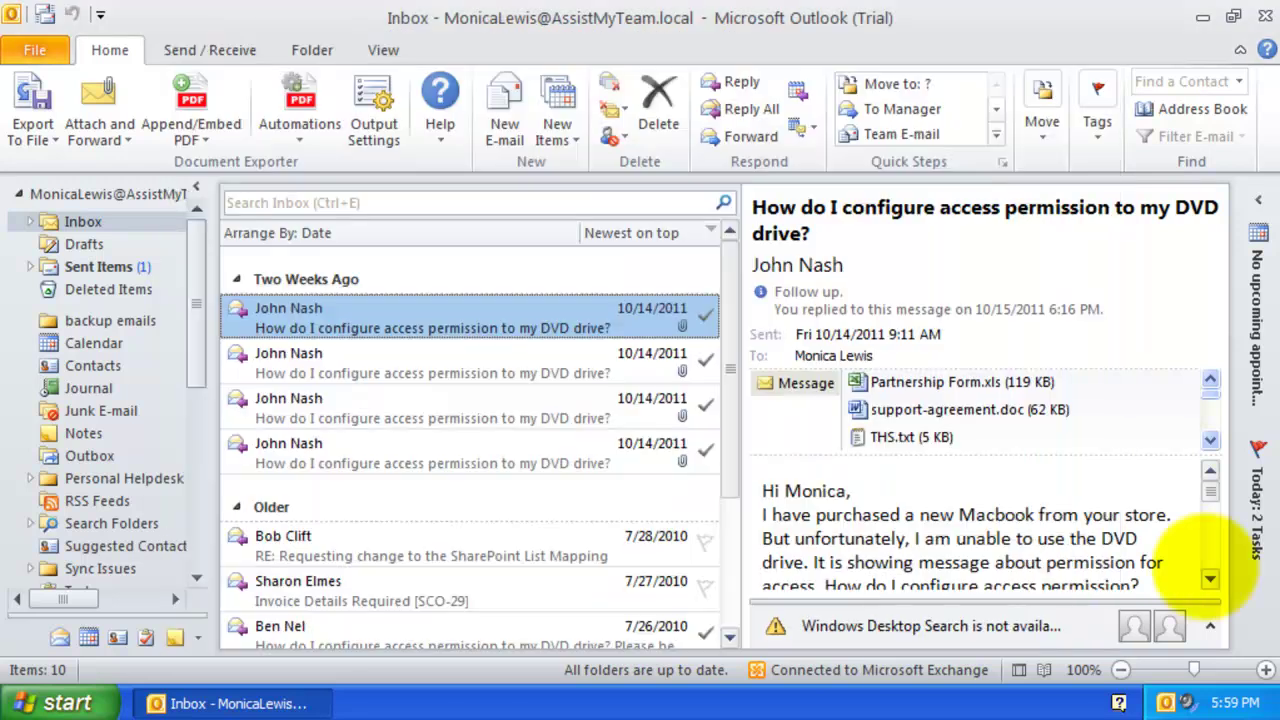
left_click(500, 366)
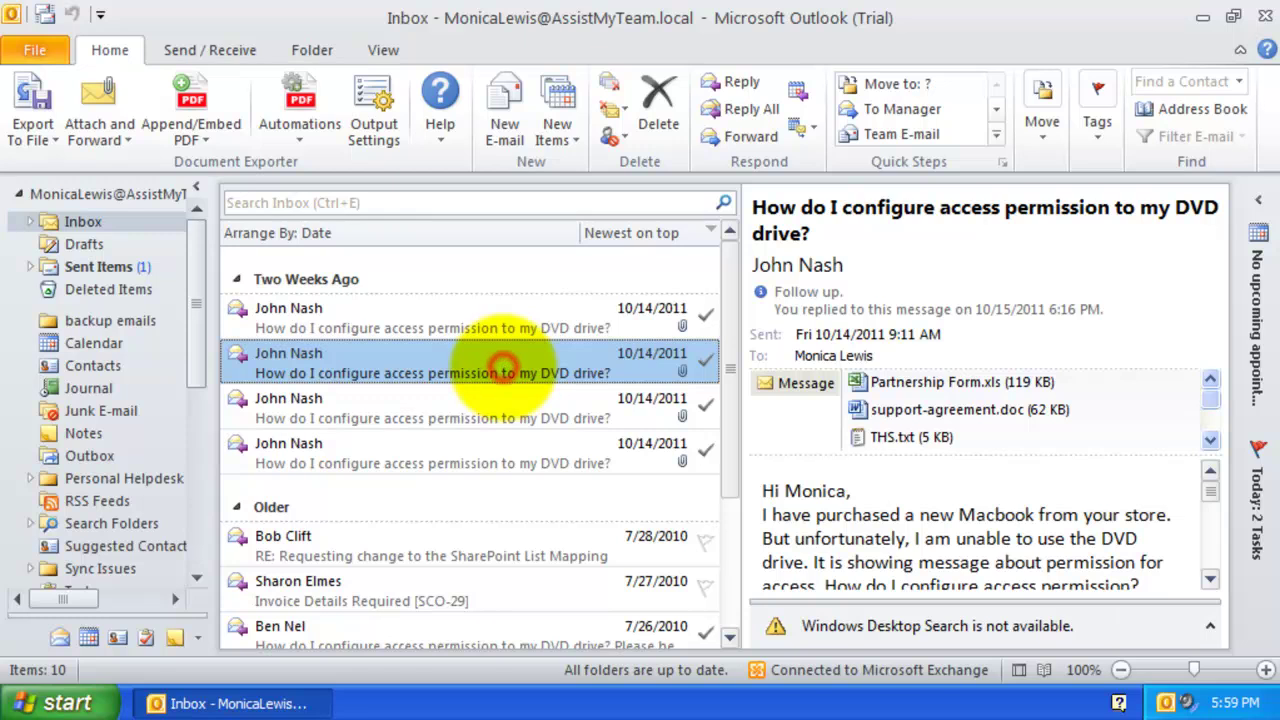
double_click(484, 360)
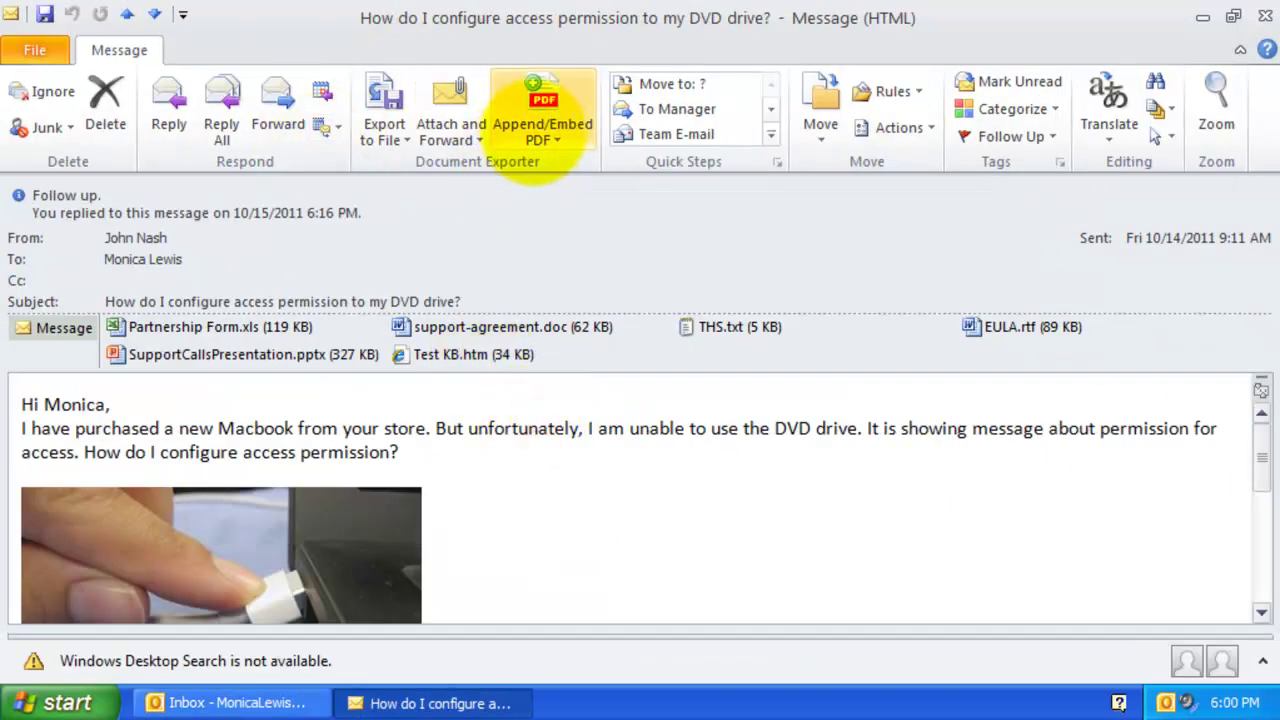
left_click(541, 128)
left_click(589, 196)
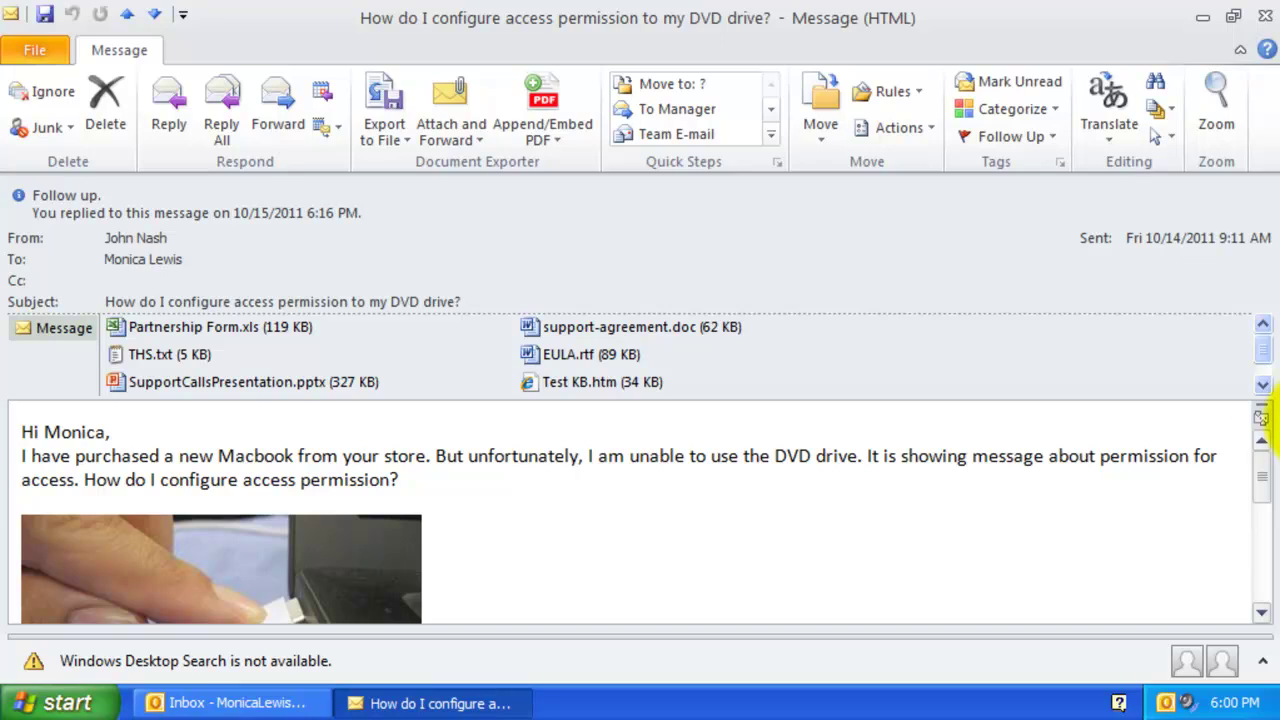
Step: Open the merged All_Attachments PDF from the attachment list, examine its pages in a maximized window, and close it
left_click(1262, 384)
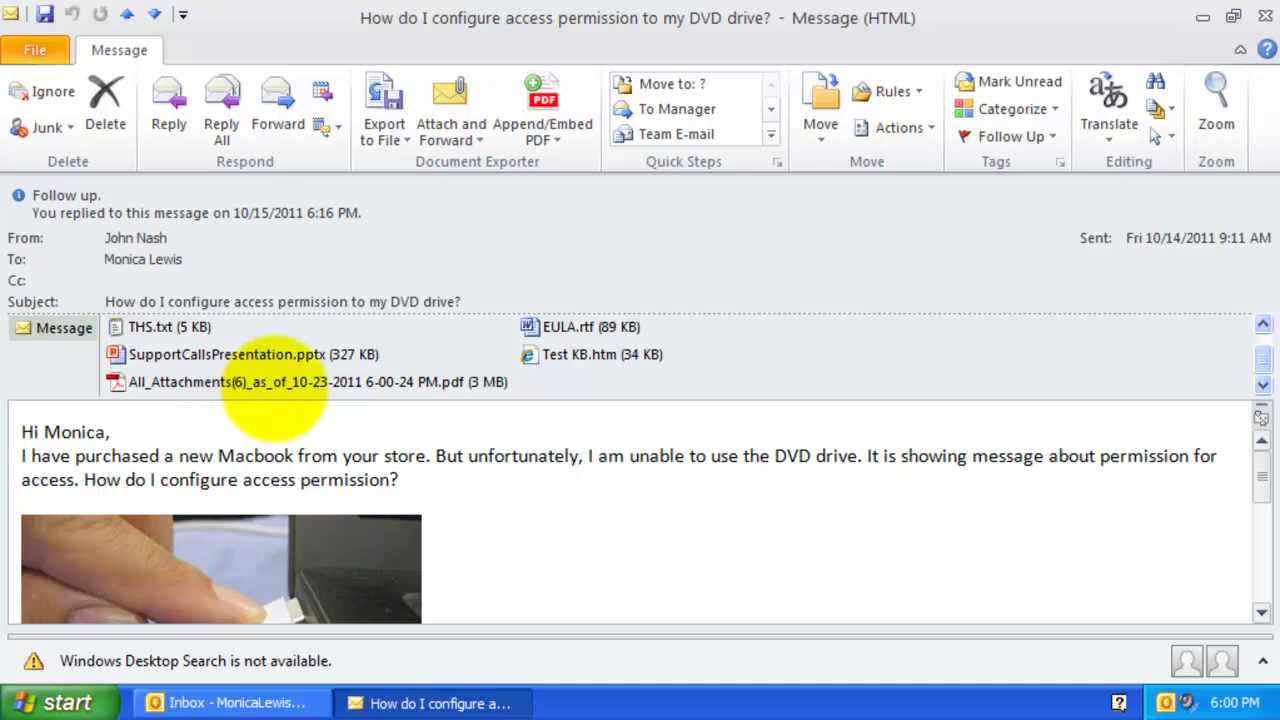
left_click(1262, 358)
left_click_drag(1262, 358, 1274, 665)
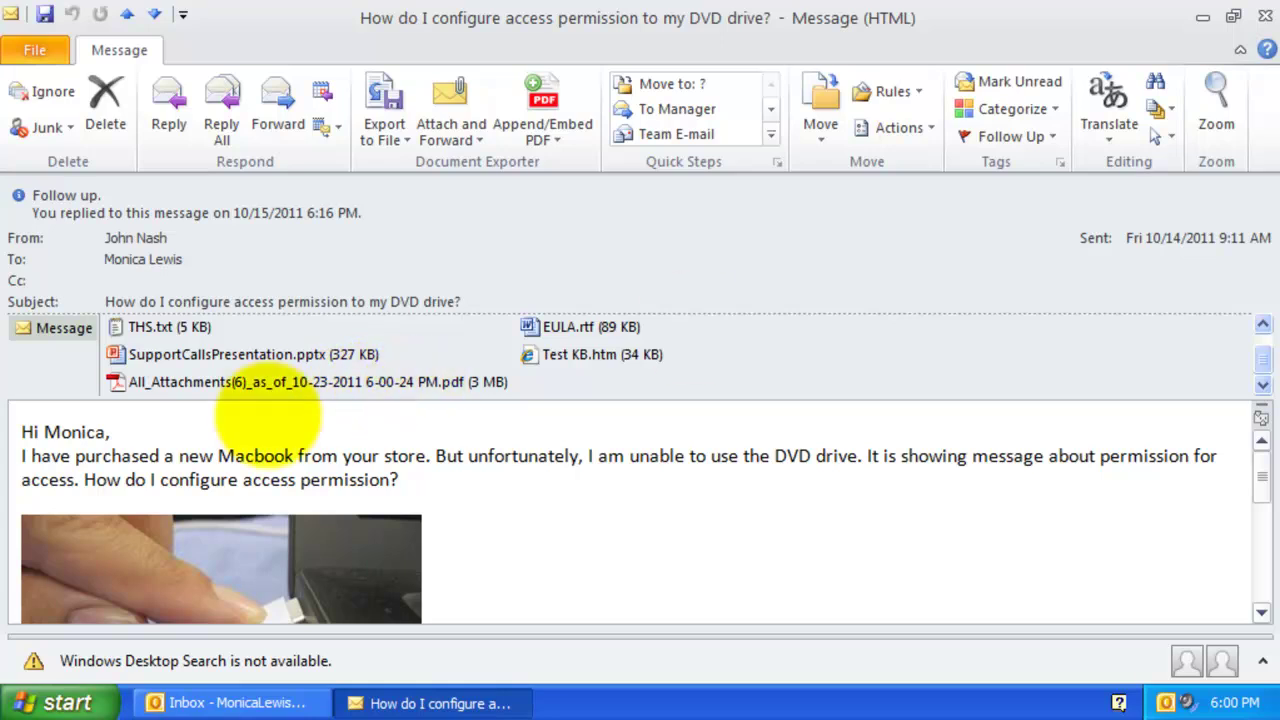
double_click(205, 382)
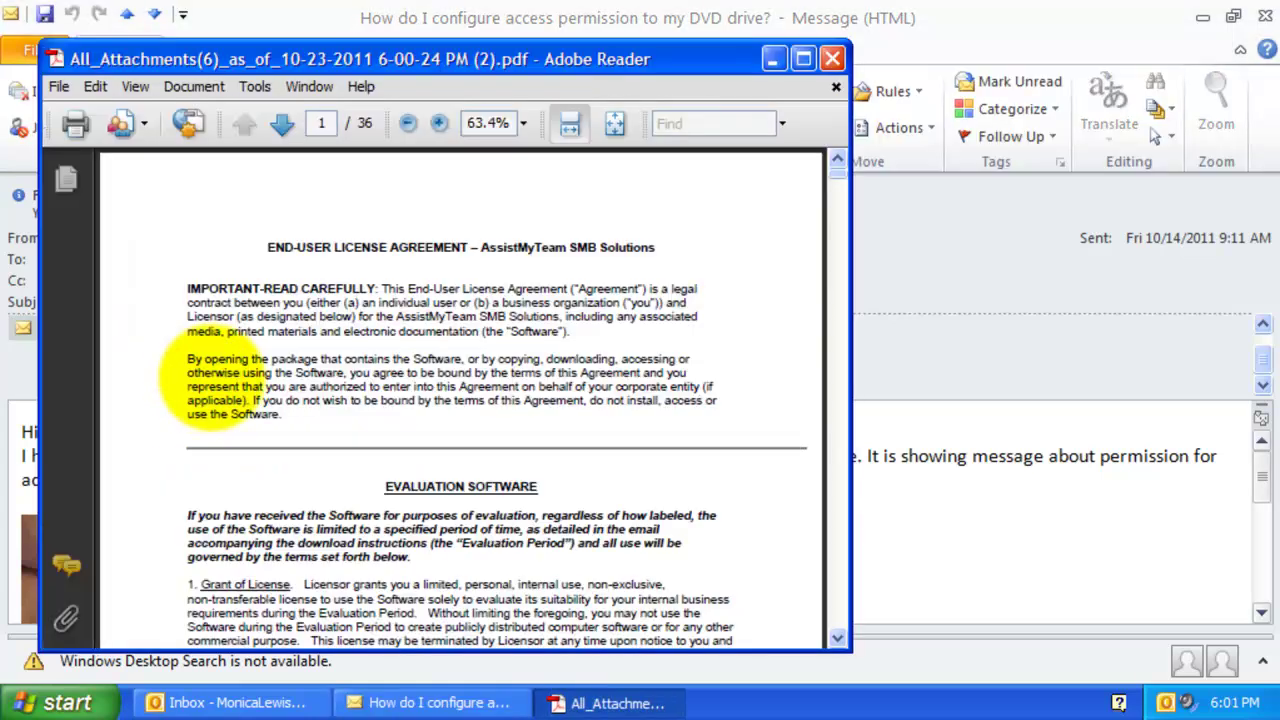
left_click(803, 59)
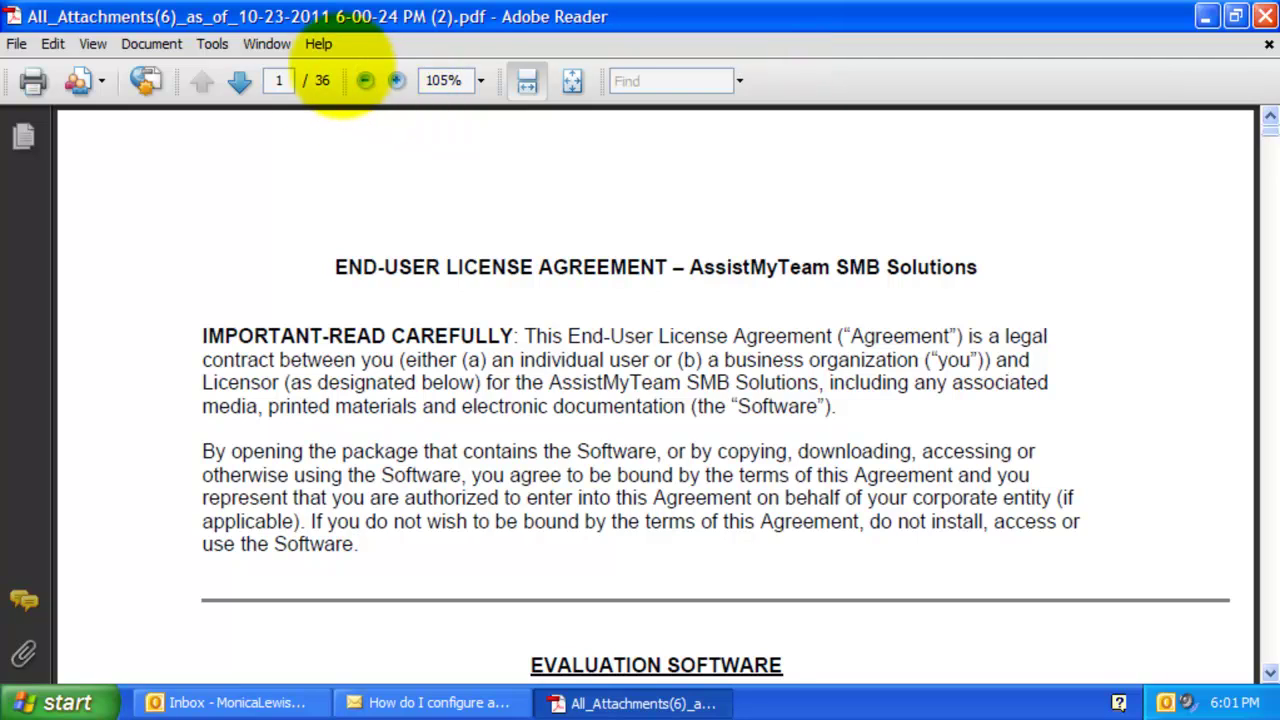
left_click_drag(1266, 124, 1266, 255)
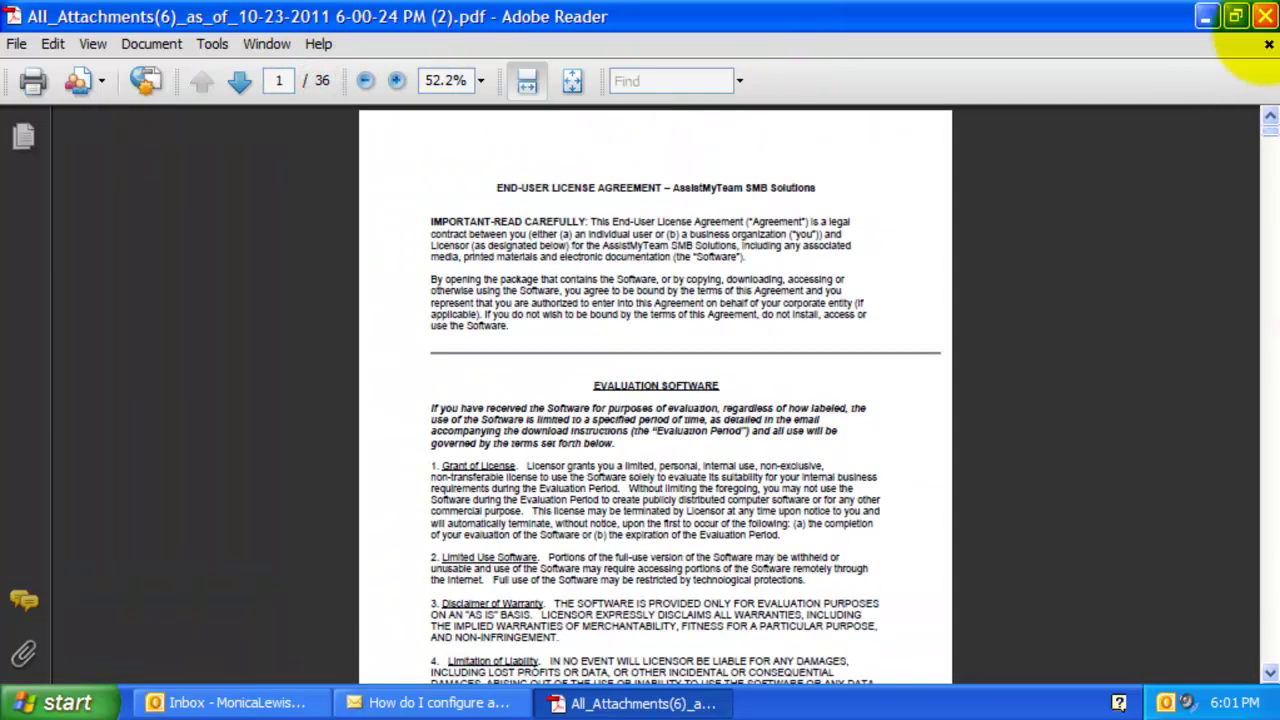
left_click(1265, 16)
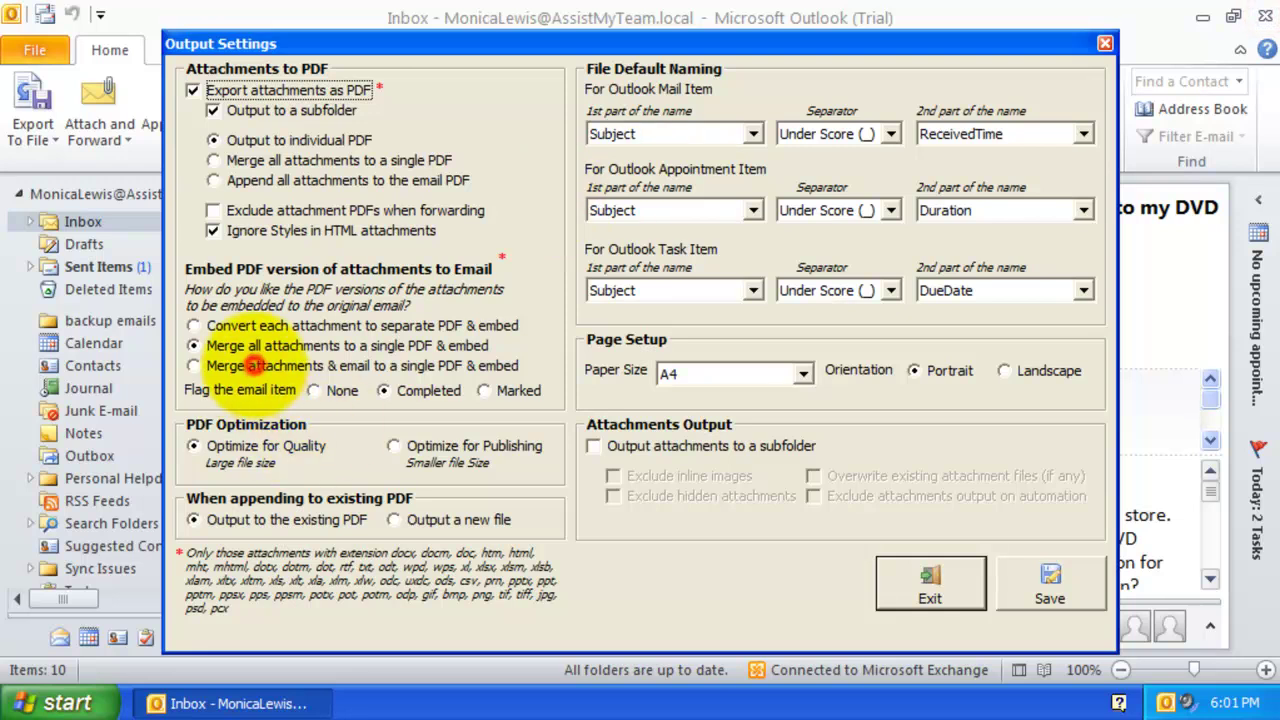
Step: Set embedding to merge attachments and email to a single PDF, save, and embed it into the third DVD drive email
left_click(245, 365)
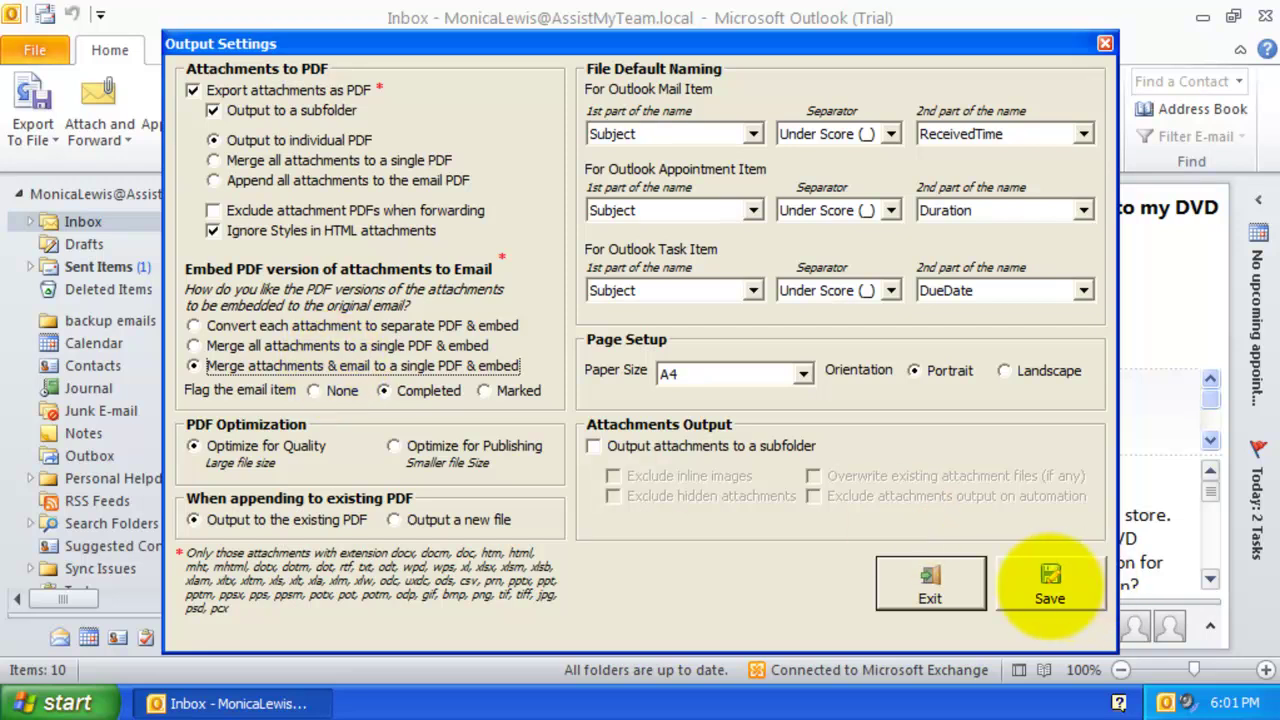
left_click(1050, 588)
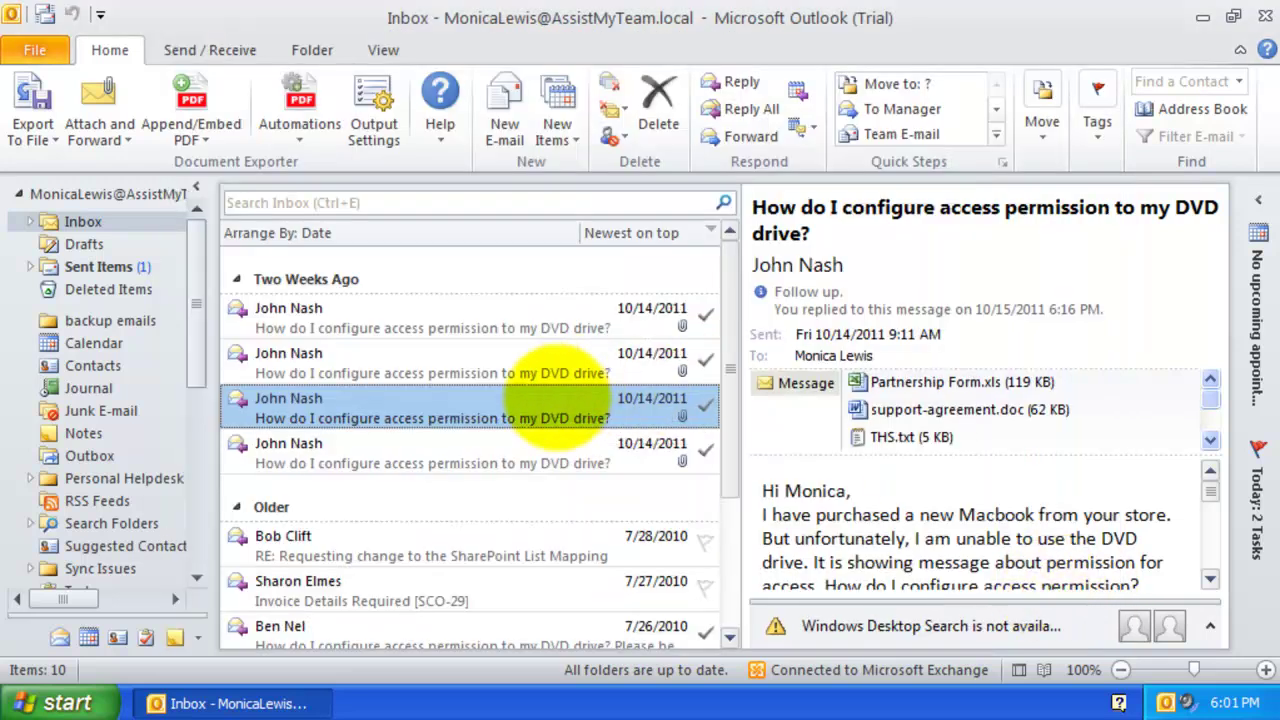
double_click(552, 385)
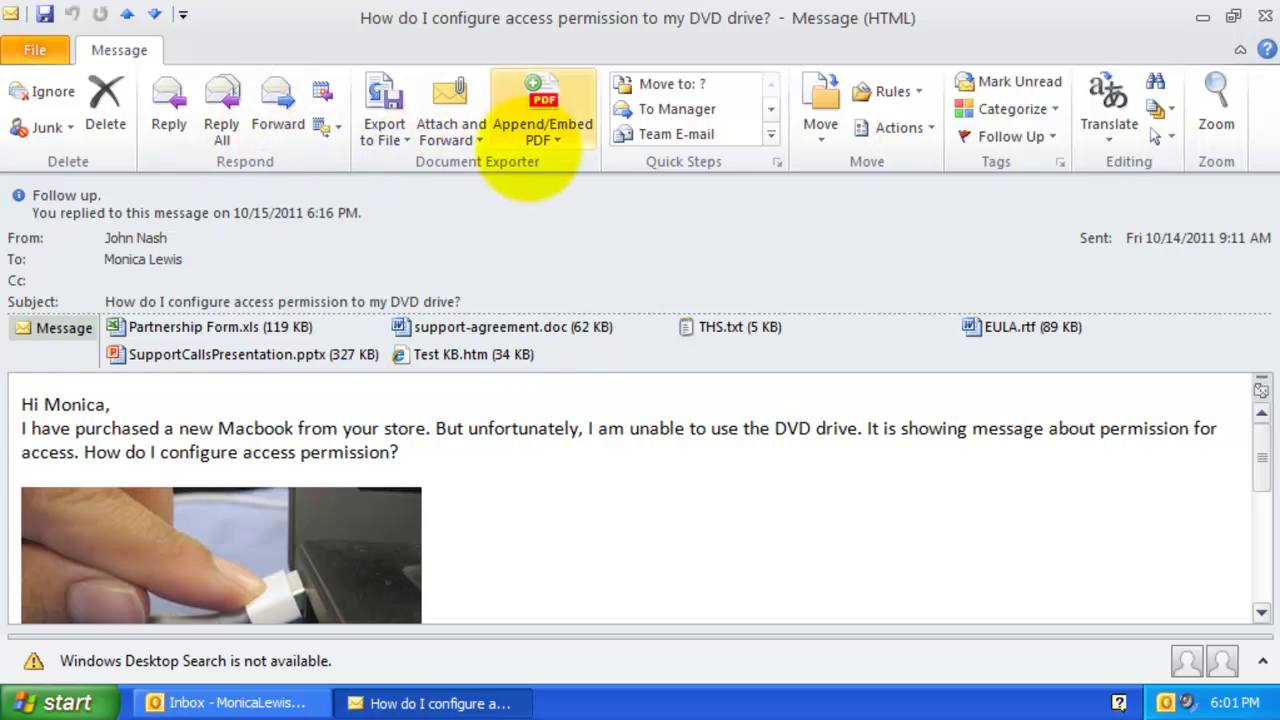
left_click(540, 135)
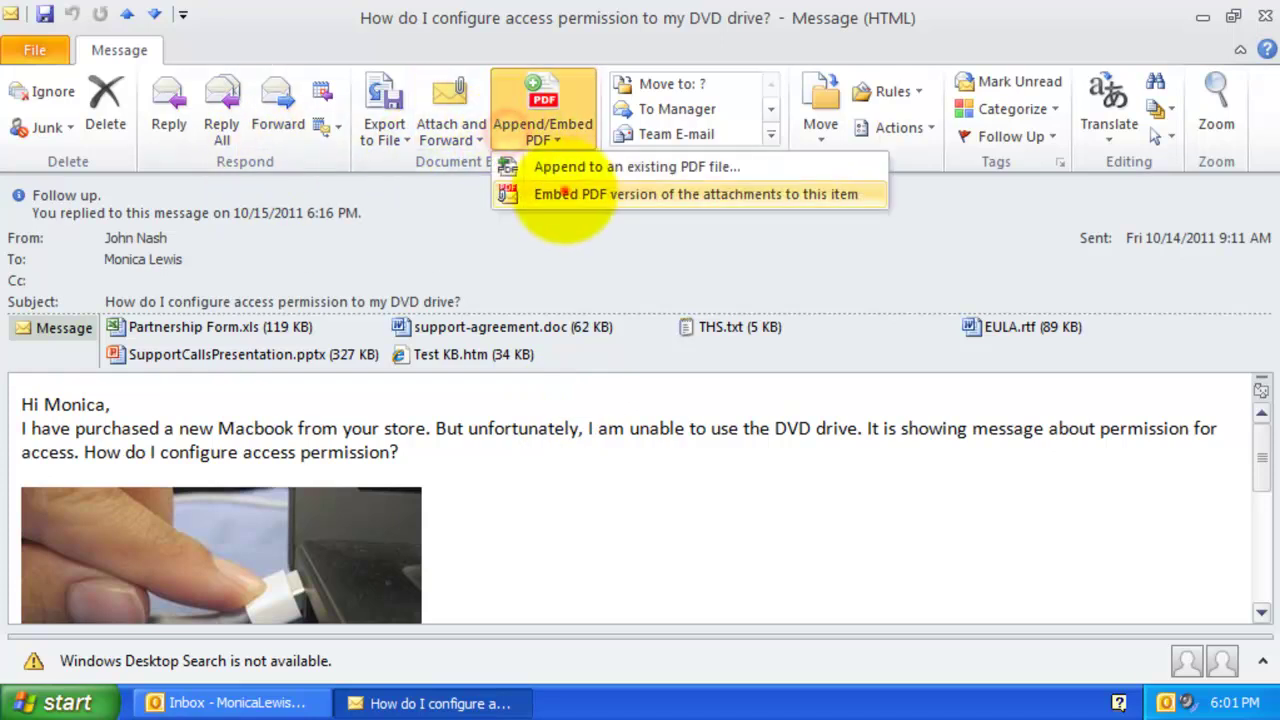
left_click(560, 194)
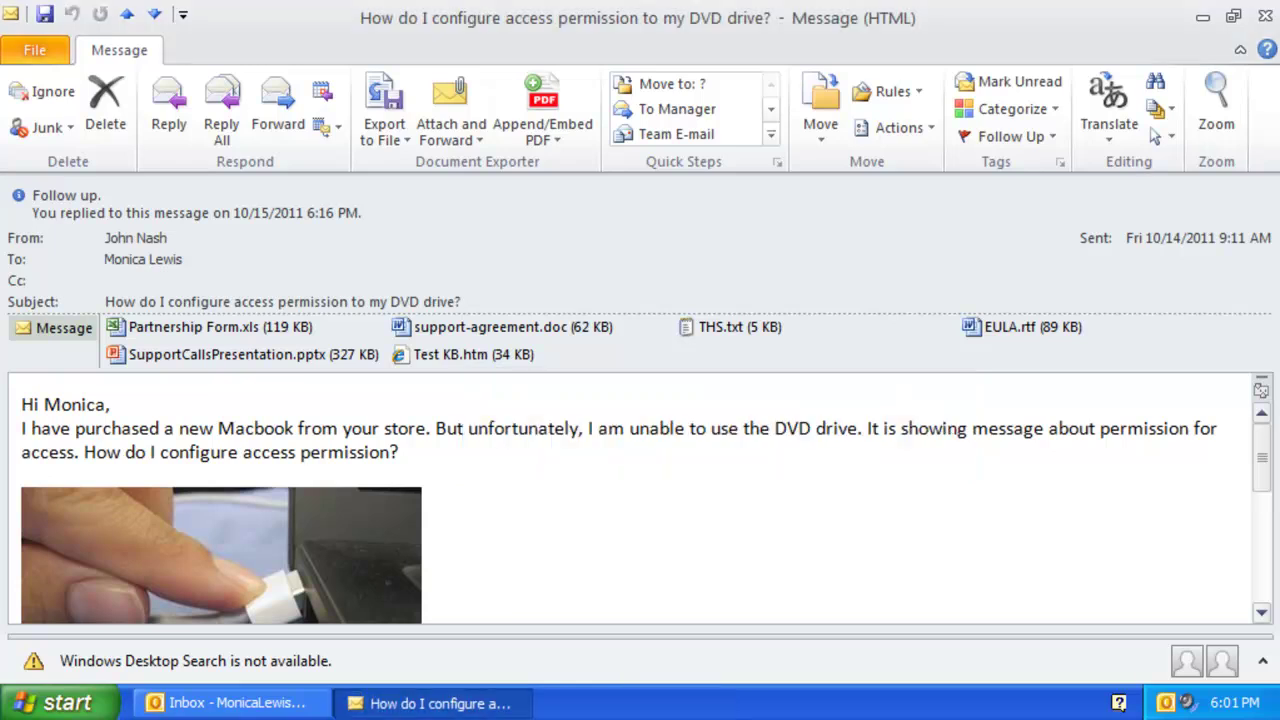
Step: Open the embedded All_Attachments and Email PDF and examine its email header, attachment names and merged pages
left_click(1262, 354)
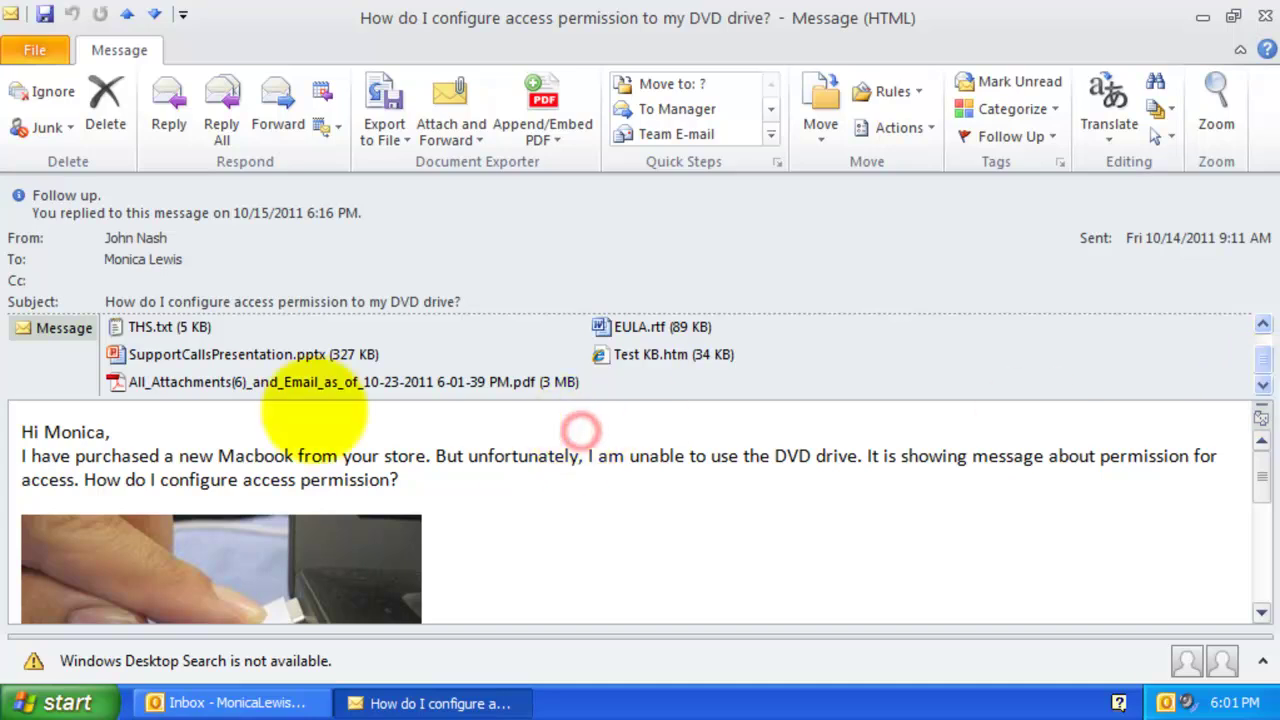
left_click(237, 382)
double_click(237, 382)
left_click(635, 322)
scroll(660, 455, "down", 5)
scroll(686, 443, "down", 5)
scroll(657, 443, "up", 8)
left_click_drag(802, 391, 440, 367)
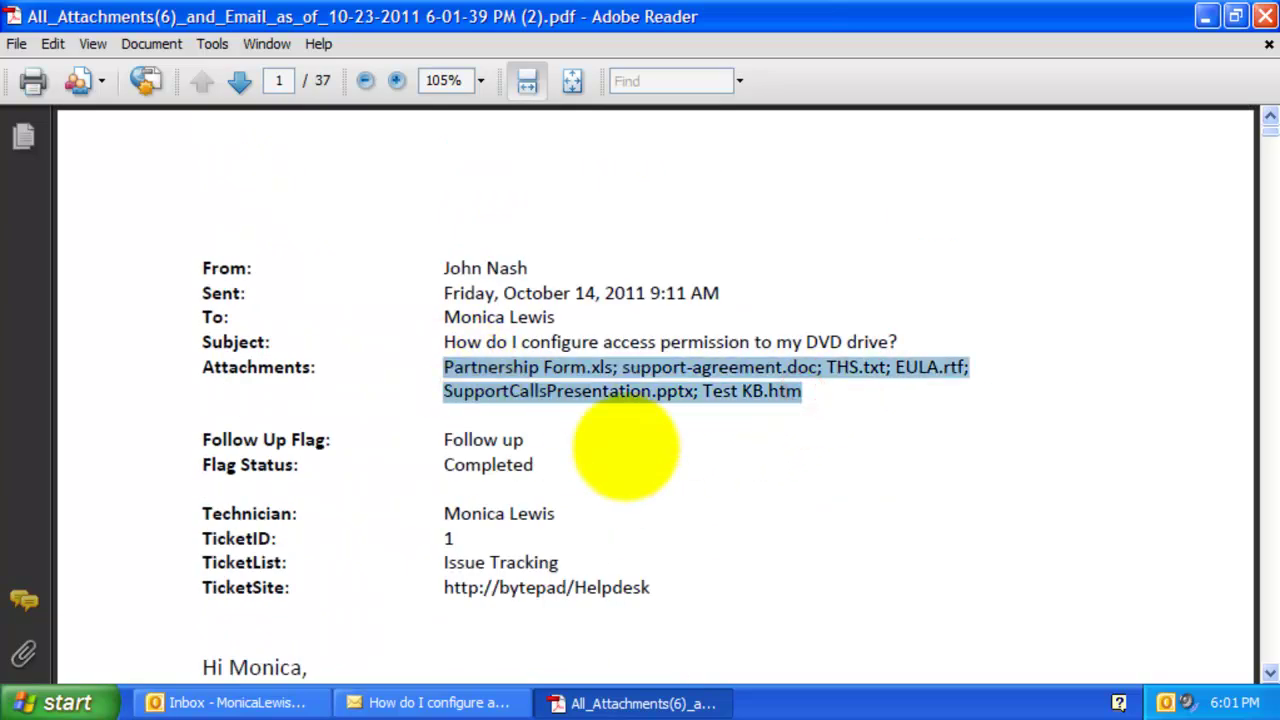
scroll(653, 541, "down", 10)
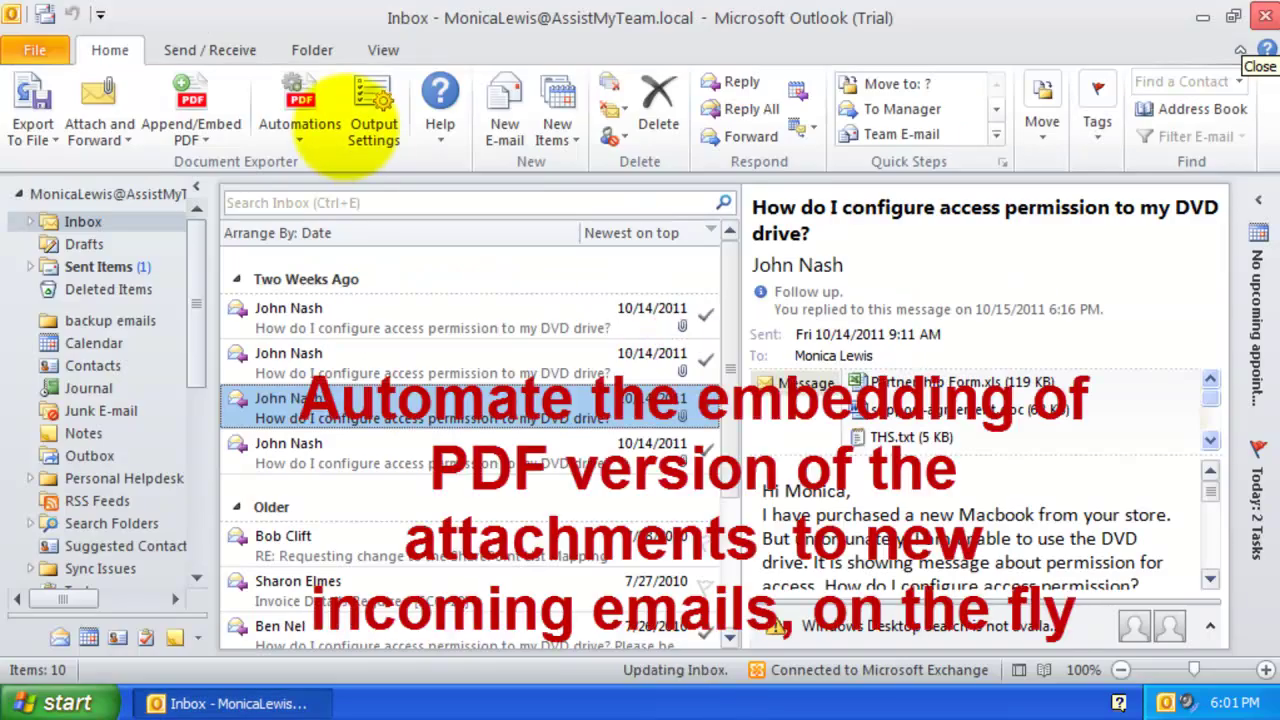
Step: Show the Support mailbox's Inbox and open the settings for automatic embedding of PDF versions of attachments
scroll(192, 262, "down", 3)
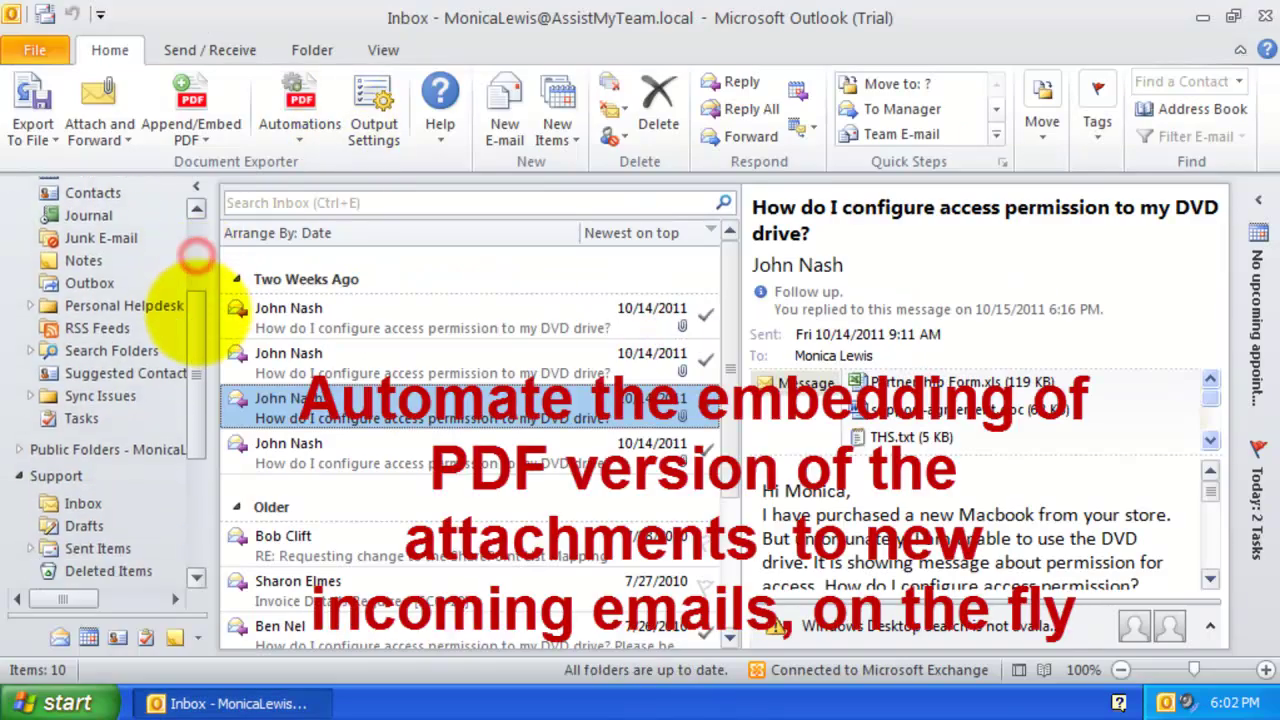
scroll(190, 322, "down", 3)
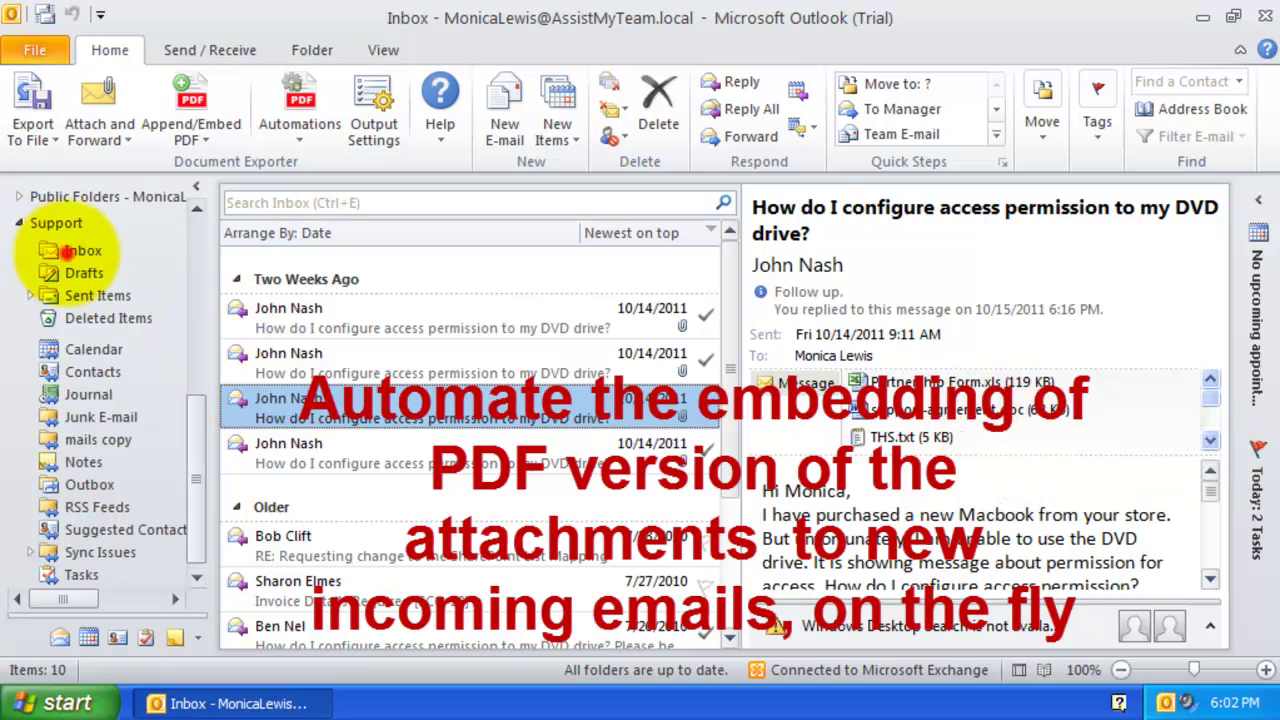
left_click(80, 250)
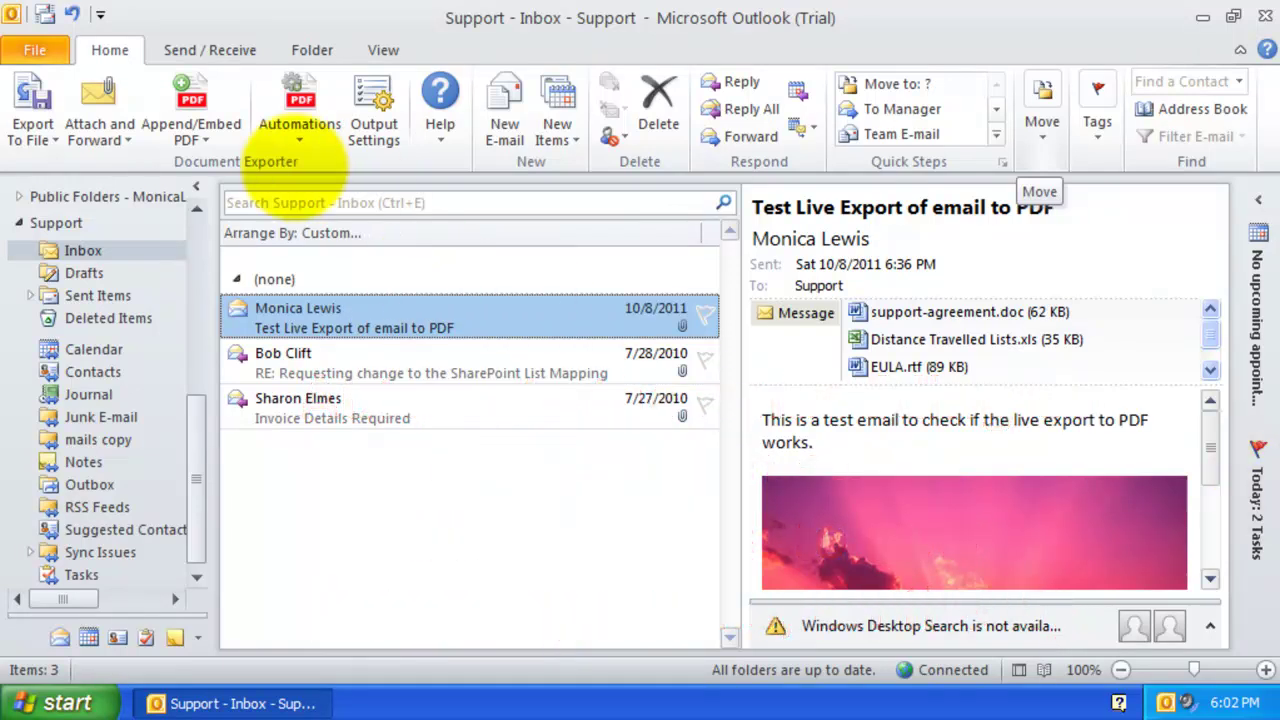
left_click(299, 136)
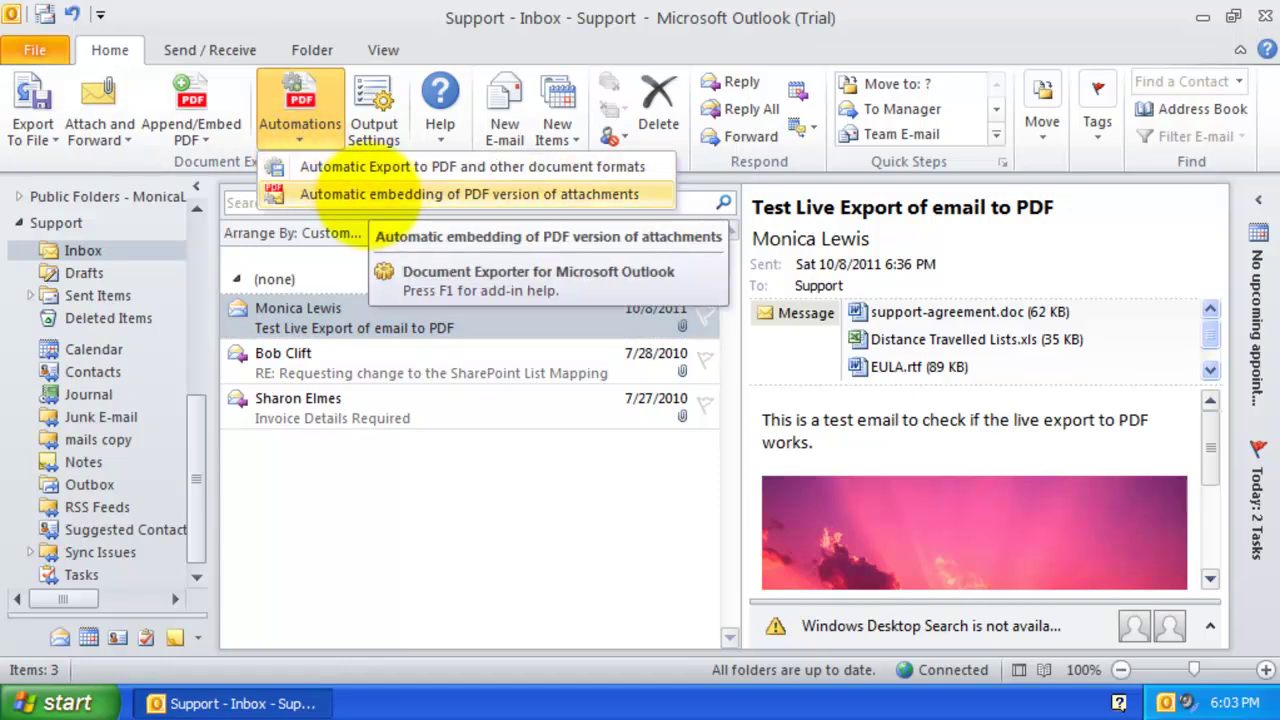
left_click(370, 195)
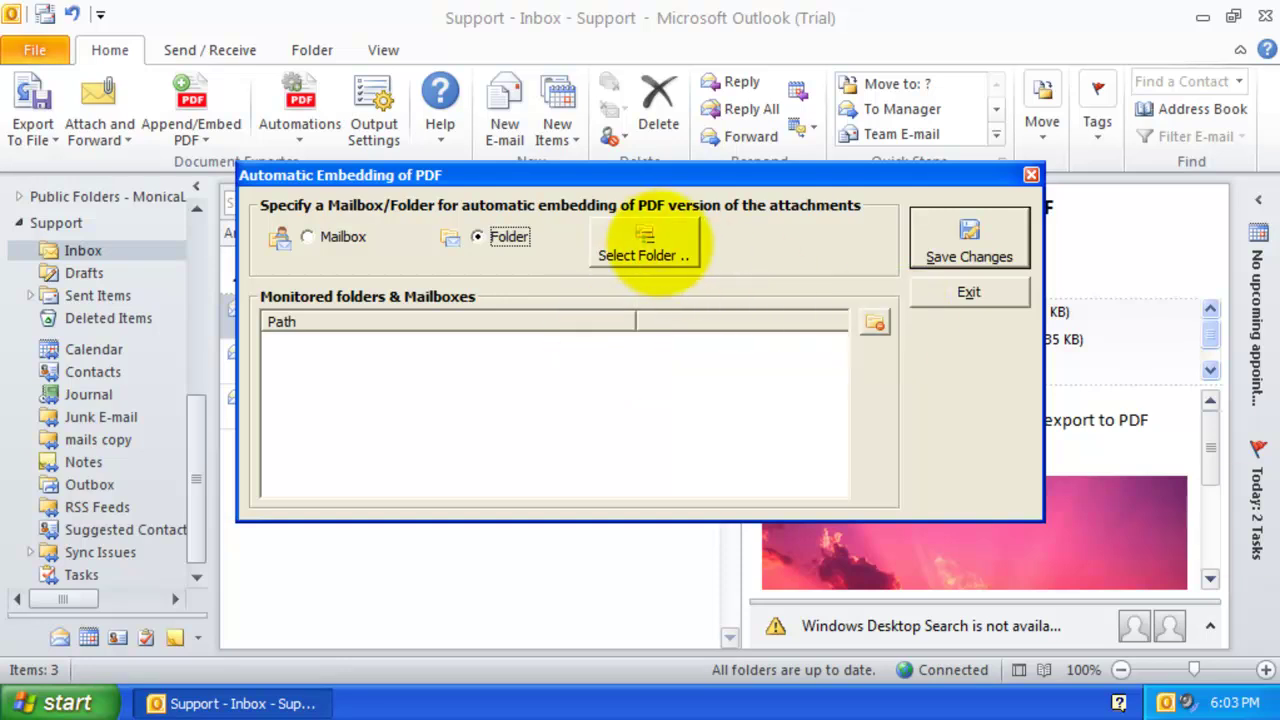
Step: Choose the Inbox folder of the Support mailbox and add it to the monitored folders for automatic PDF embedding
left_click(653, 243)
left_click_drag(730, 262, 514, 530)
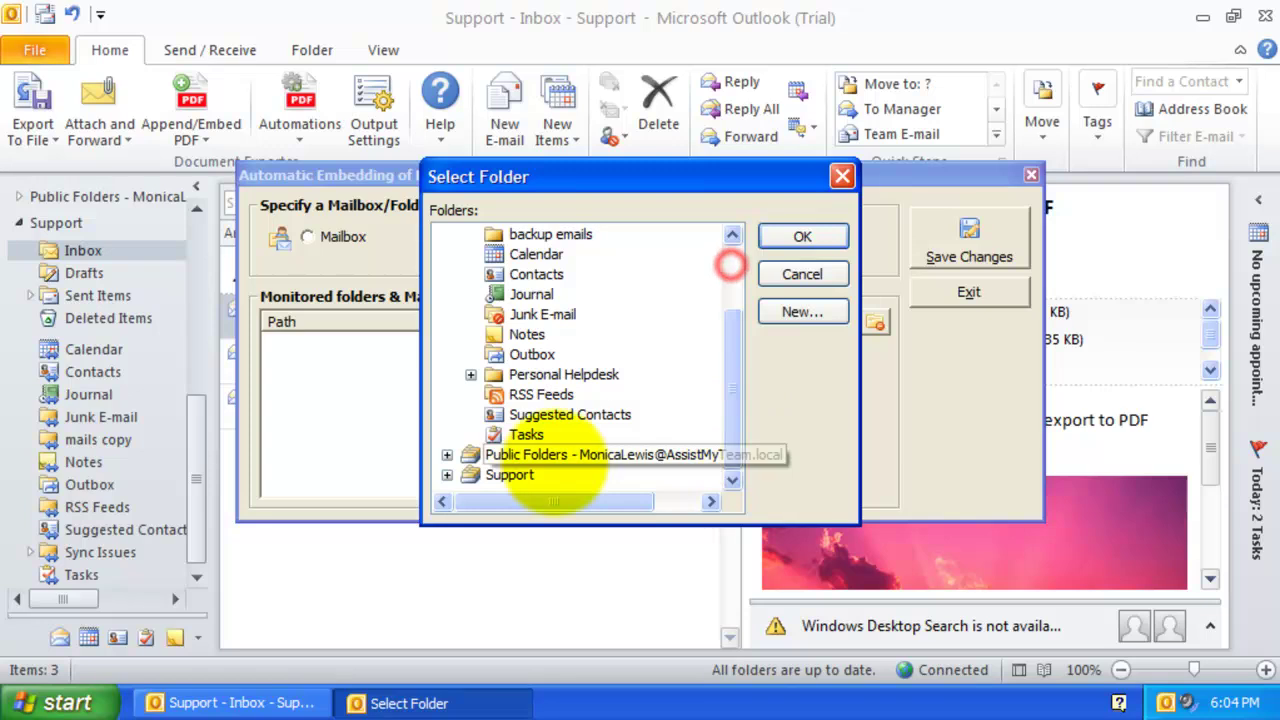
left_click(443, 474)
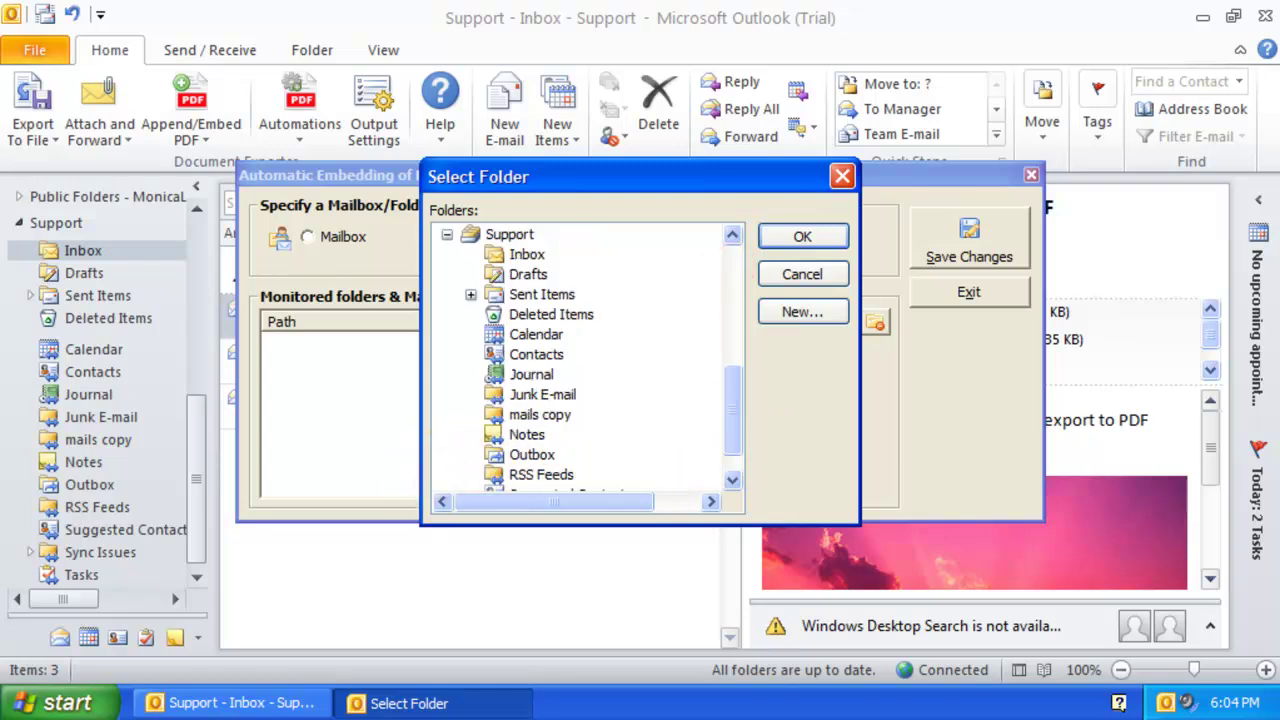
left_click(520, 254)
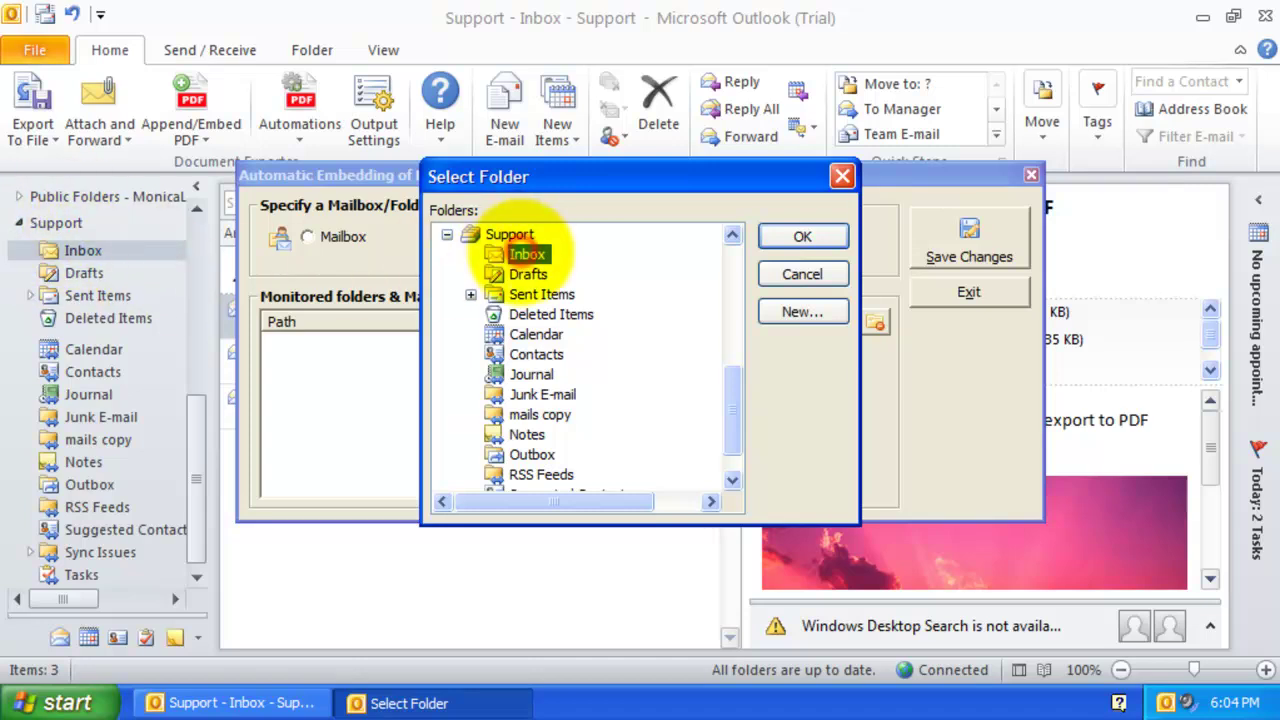
left_click(808, 236)
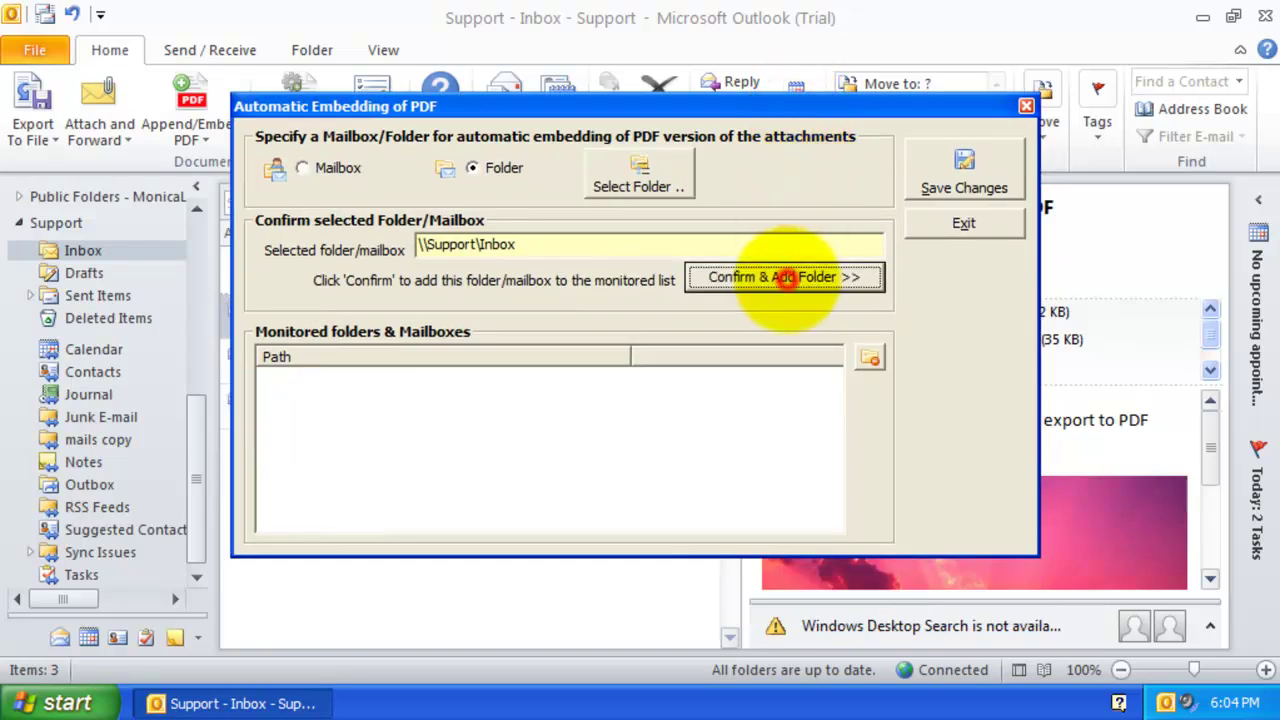
left_click(785, 279)
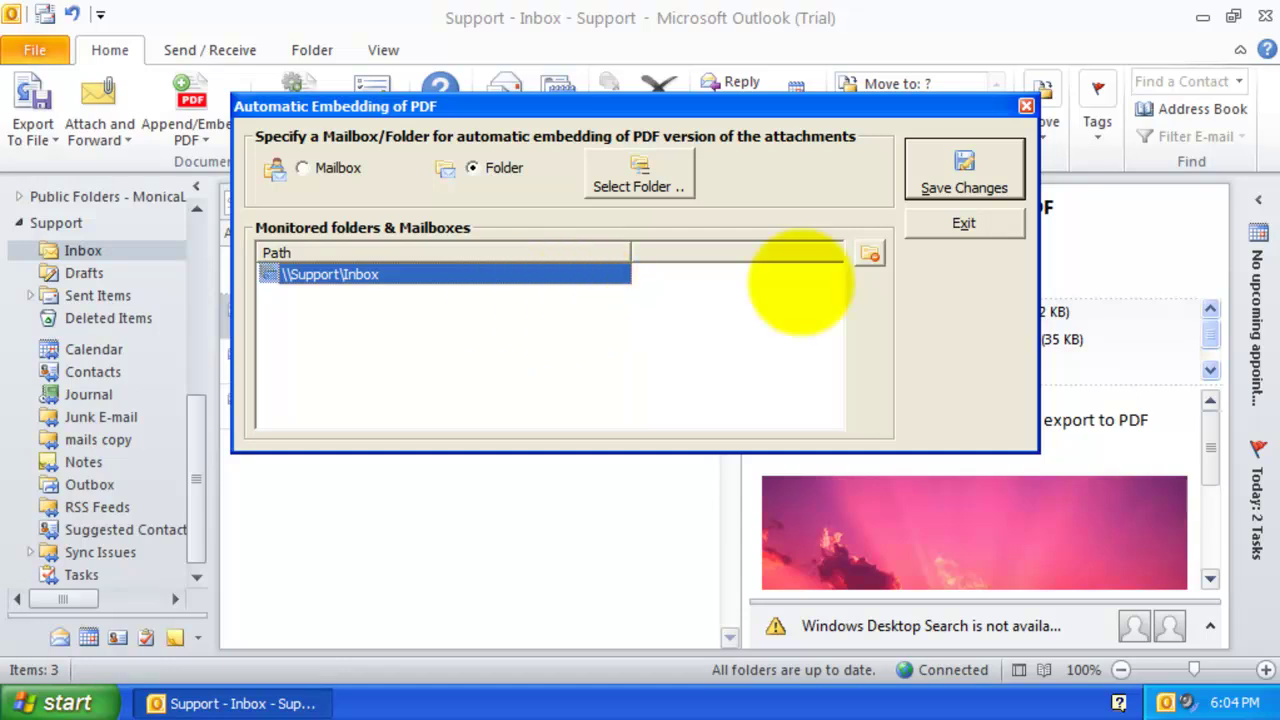
Step: Save the monitored folder changes and proceed with processing and generating documents from the existing items in Support\Inbox
left_click(942, 166)
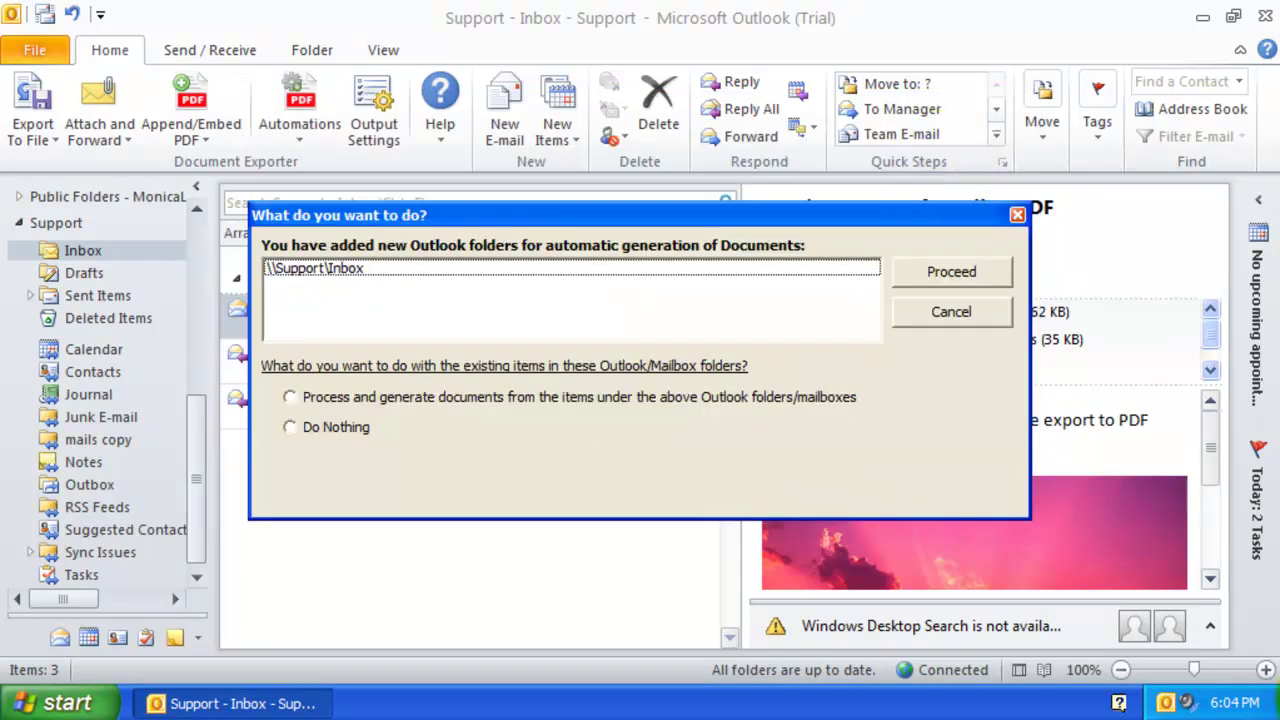
left_click(356, 270)
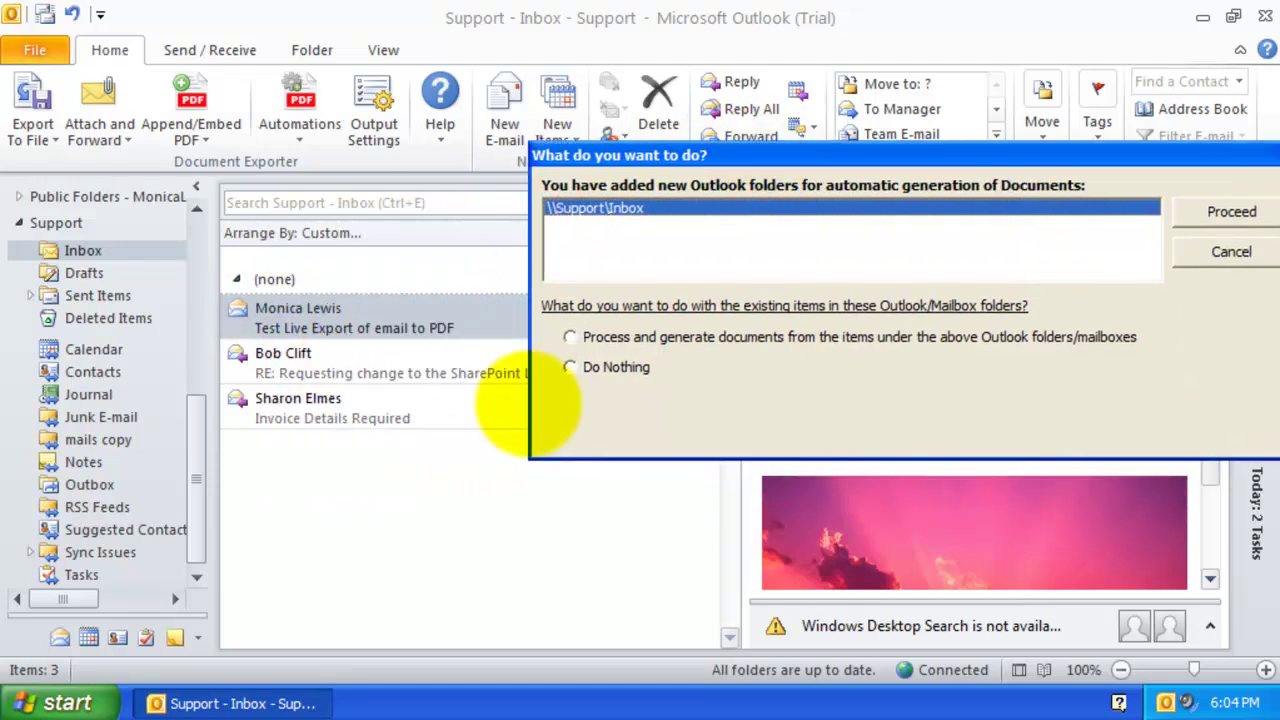
left_click_drag(725, 158, 487, 210)
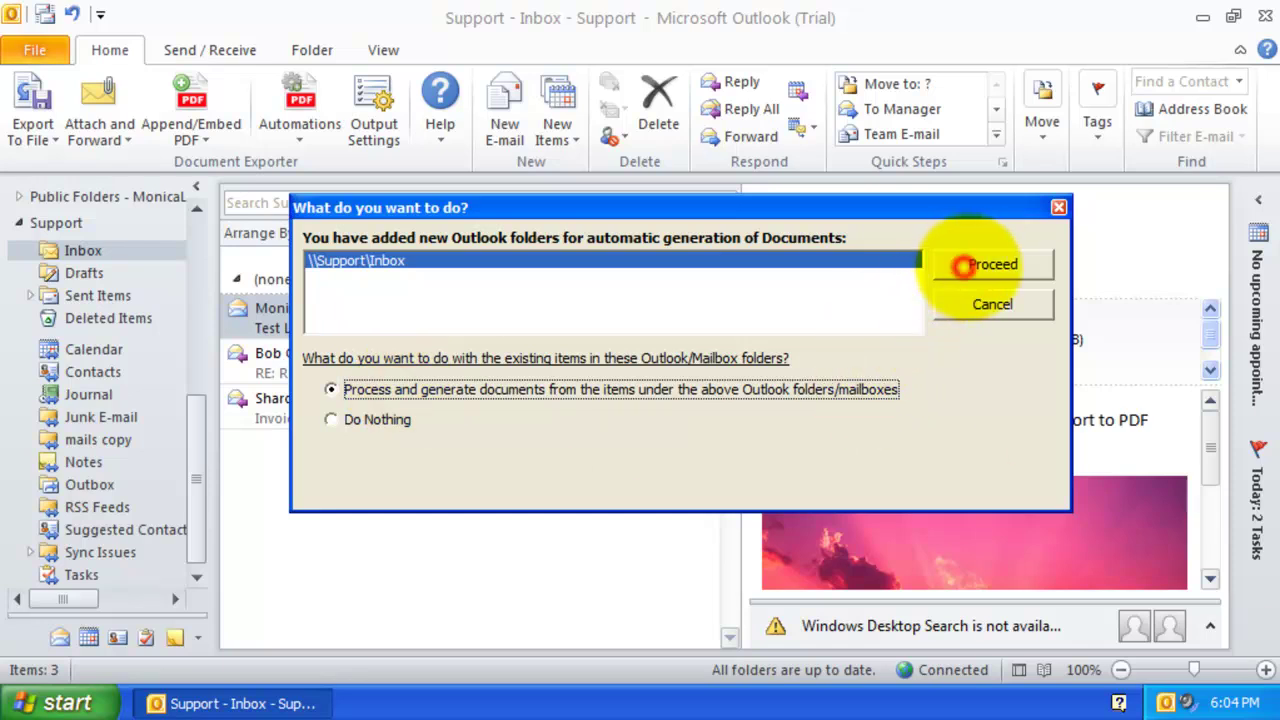
left_click(990, 264)
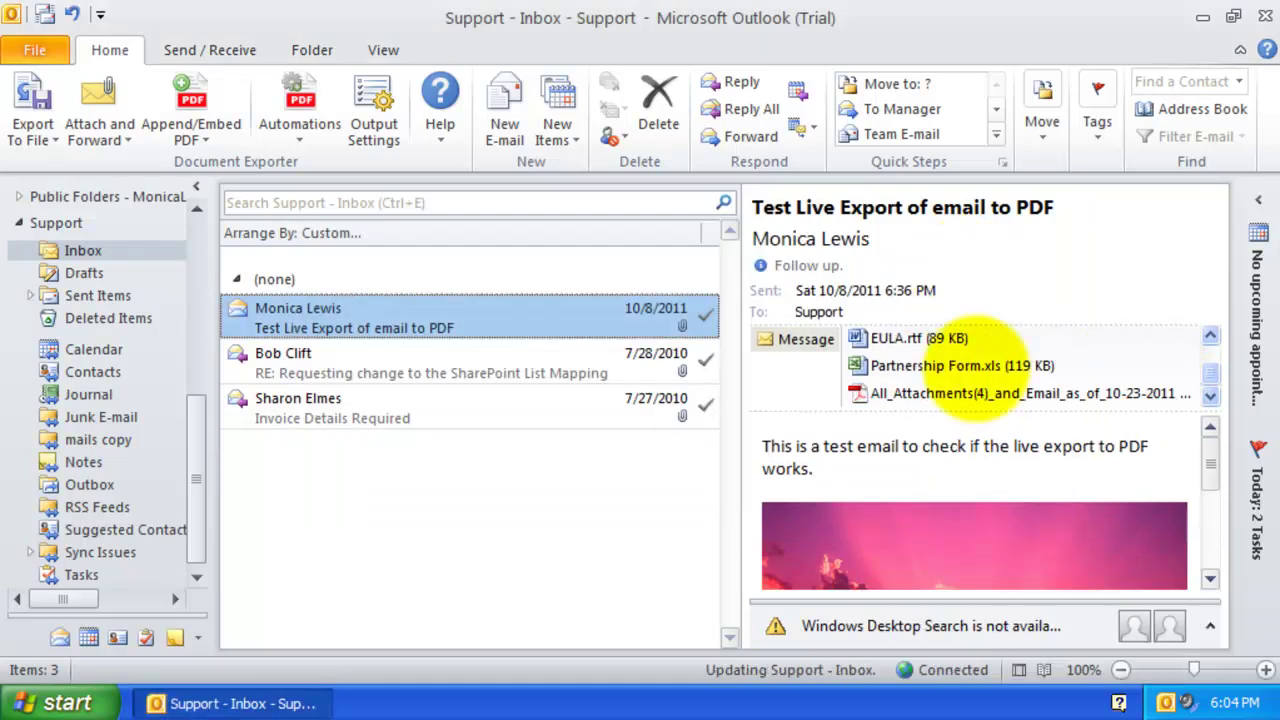
Step: Check the attachment lists of the three existing Support Inbox emails for embedded All_Attachments and Email PDFs
left_click(526, 360)
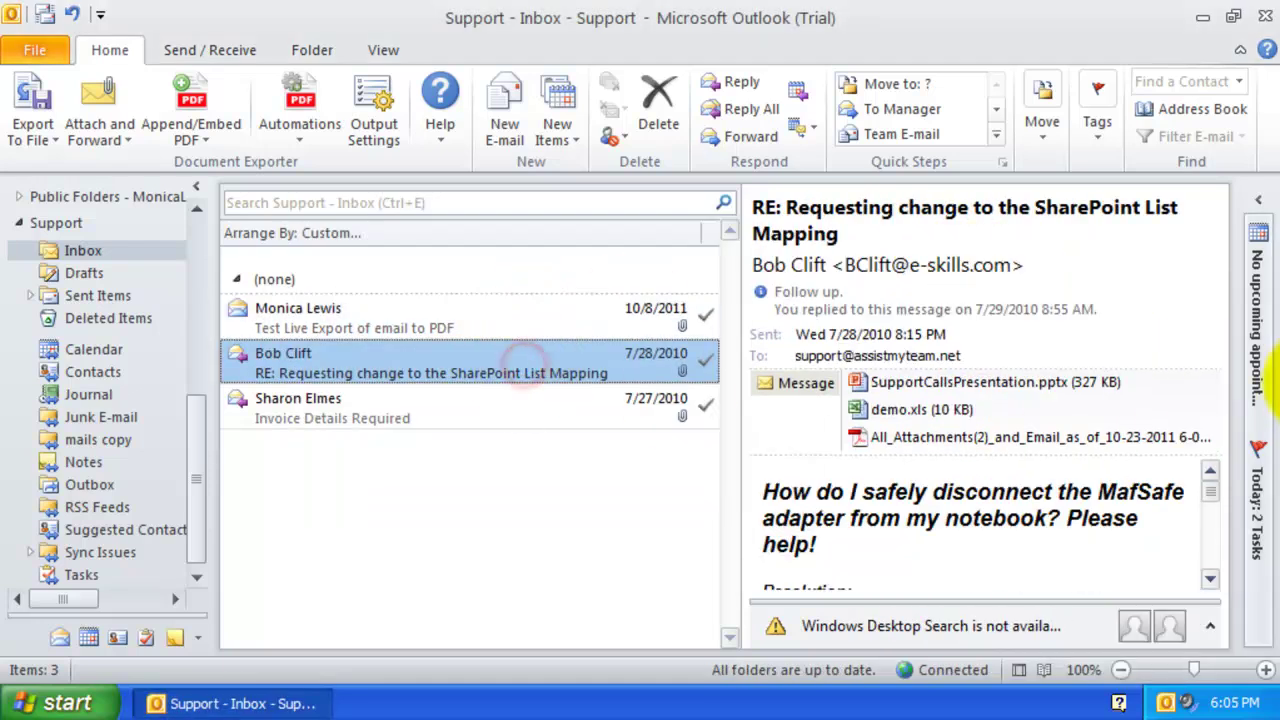
left_click(563, 409)
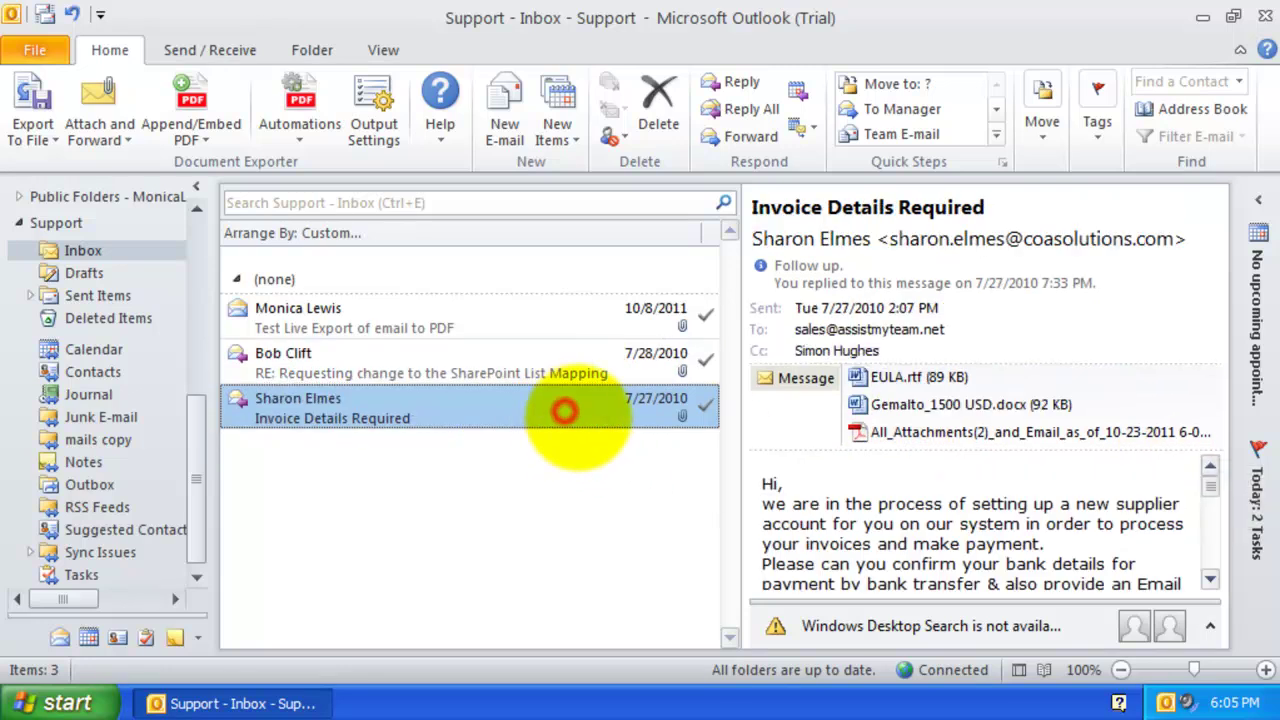
left_click(545, 366)
left_click(543, 318)
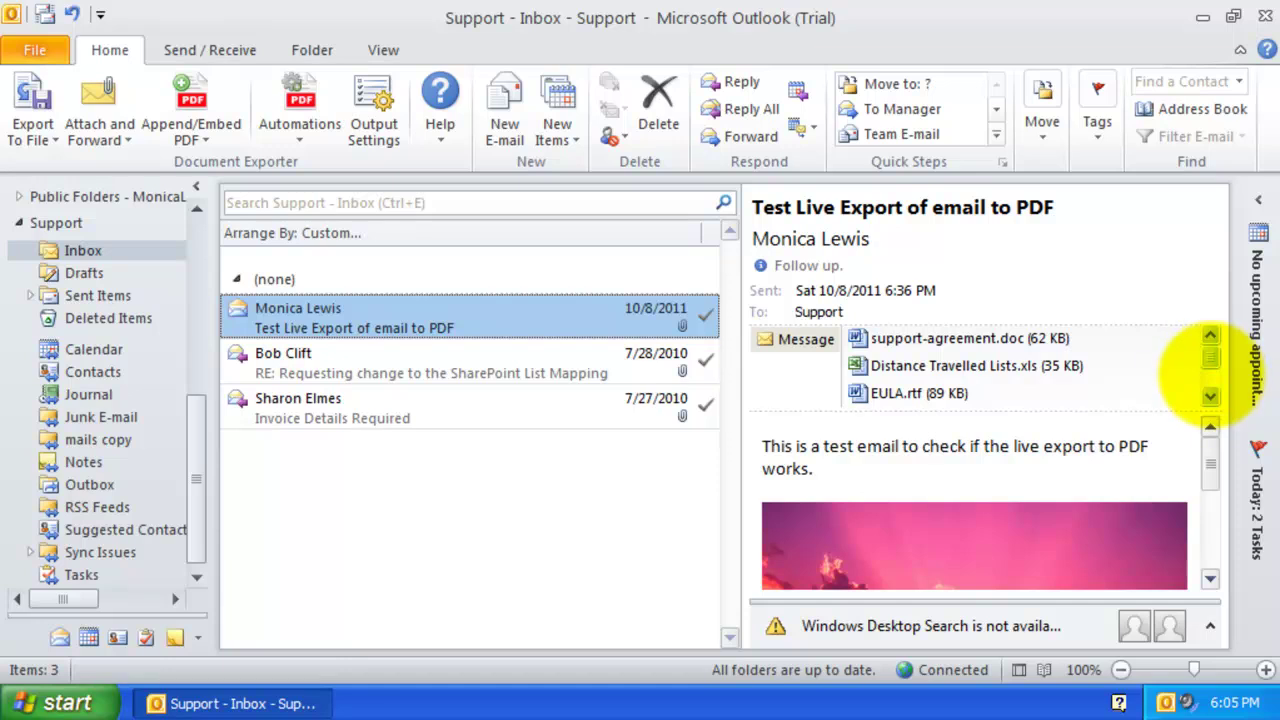
left_click(1210, 395)
left_click(1210, 395)
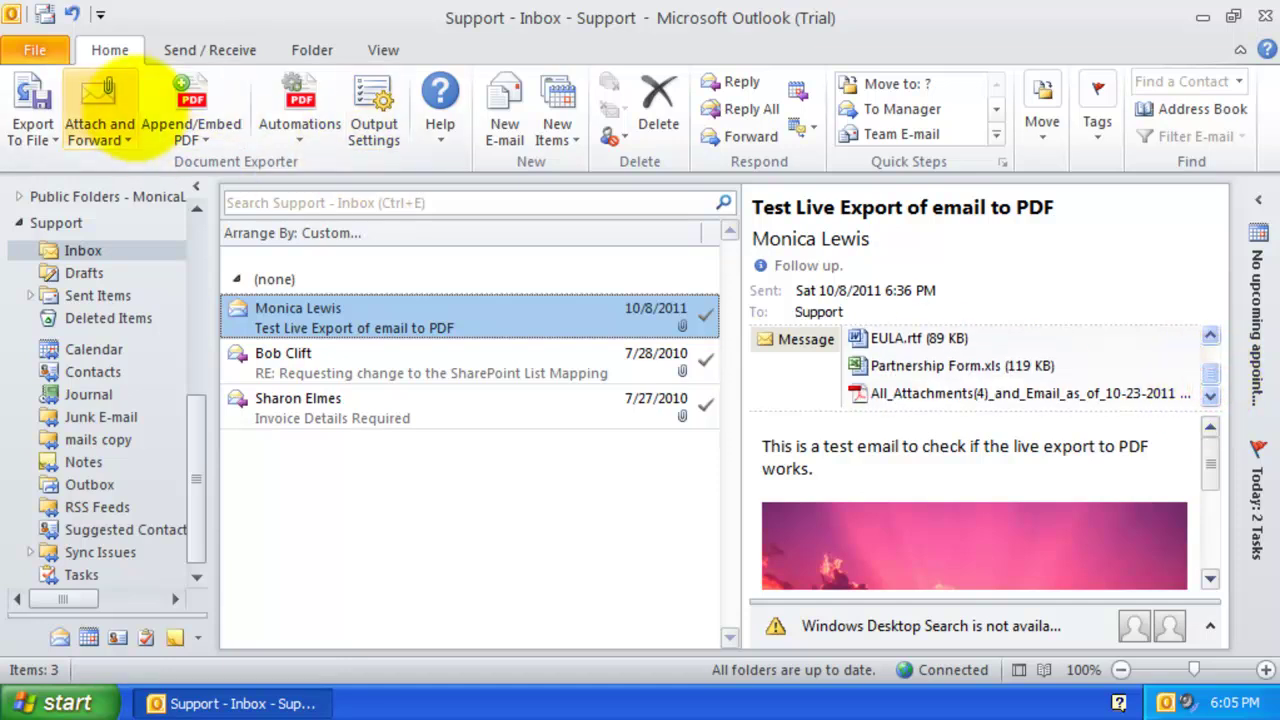
Step: Compose an email to Support with subject "Test auto embedding of PDF version of the attachments" and body "Hi testing auto embedding of PDF version of the attachments."
left_click(505, 105)
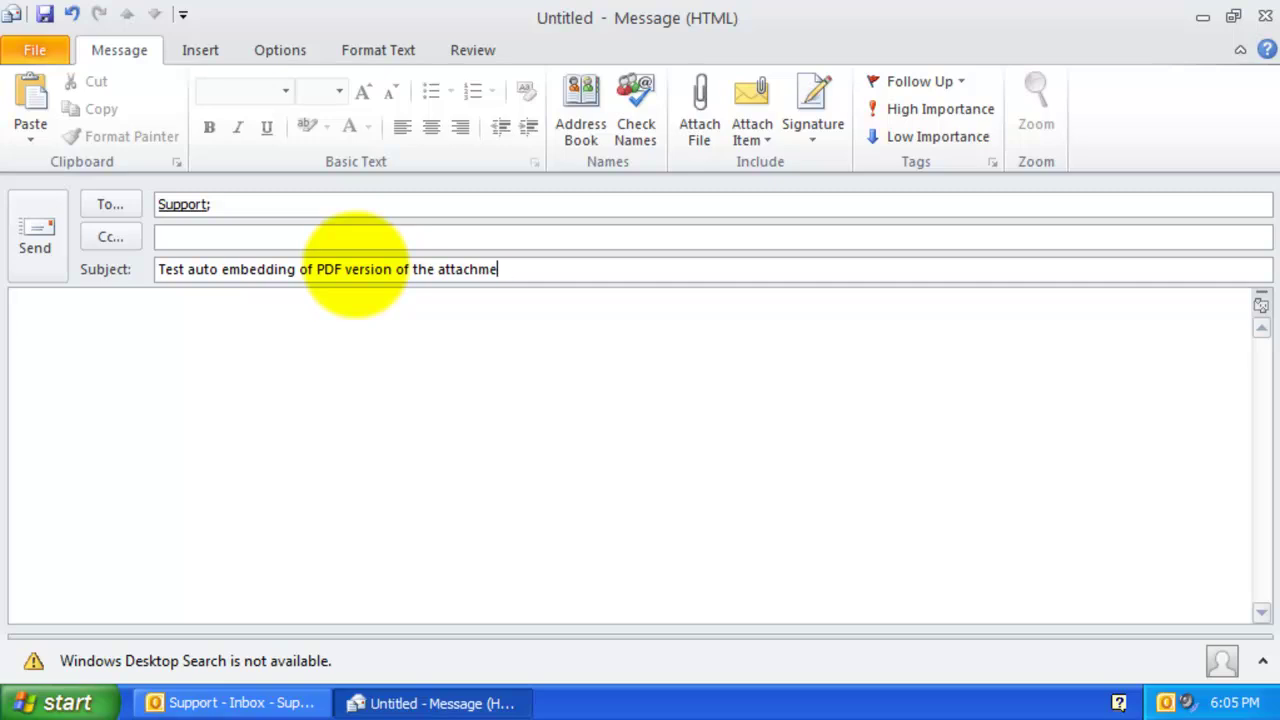
left_click(345, 312)
type("Hi")
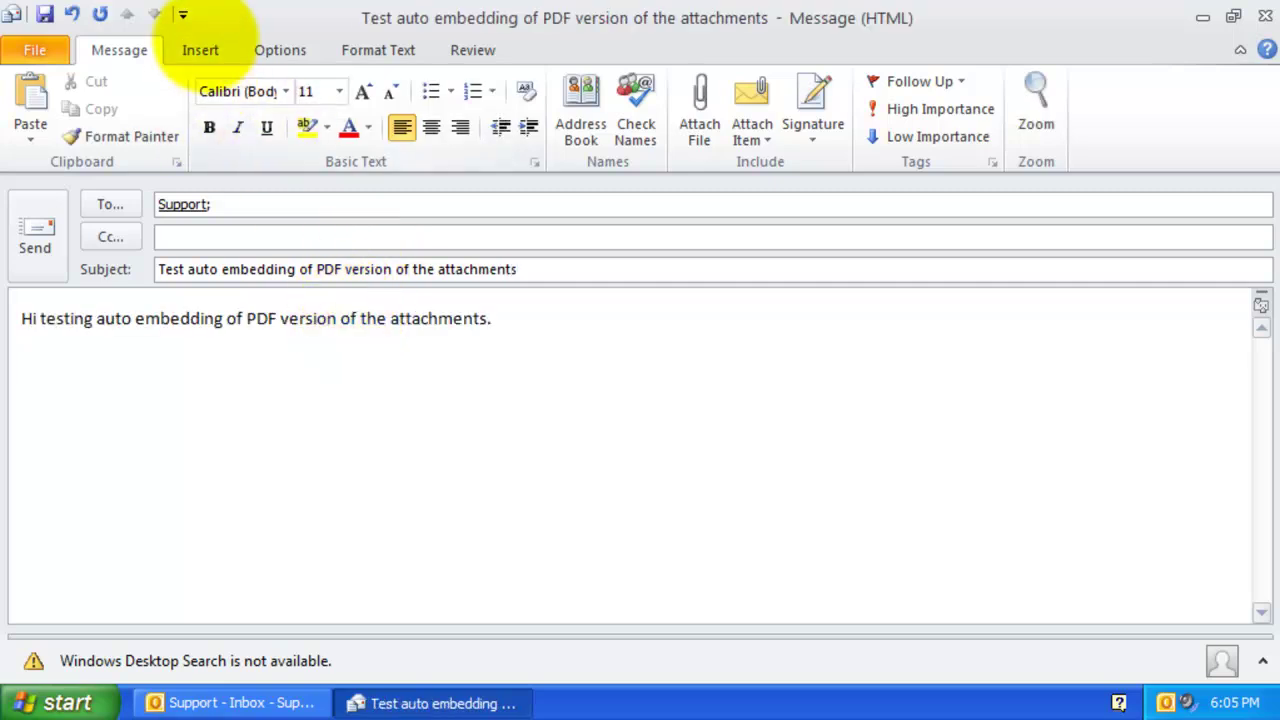
Step: Attach THS.txt, demo.xls and EULA.rtf from the desktop's setups folder to the test email and send it
left_click(200, 50)
left_click(14, 104)
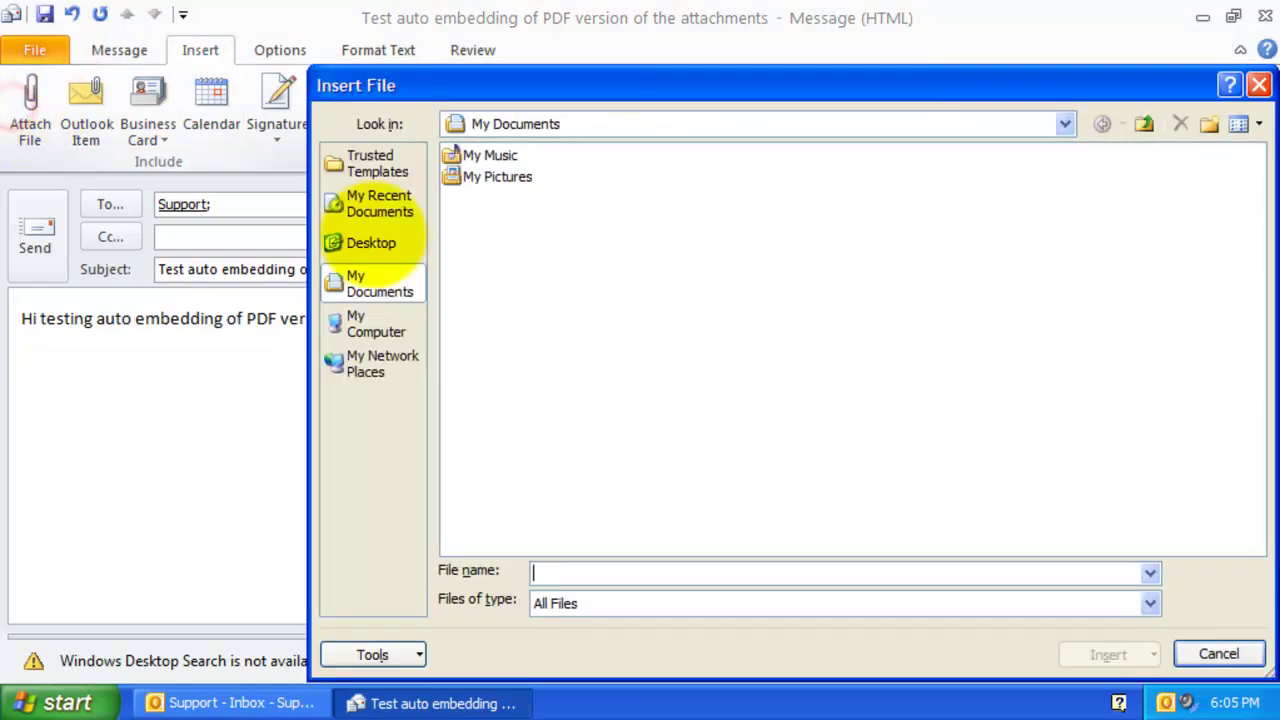
left_click(381, 250)
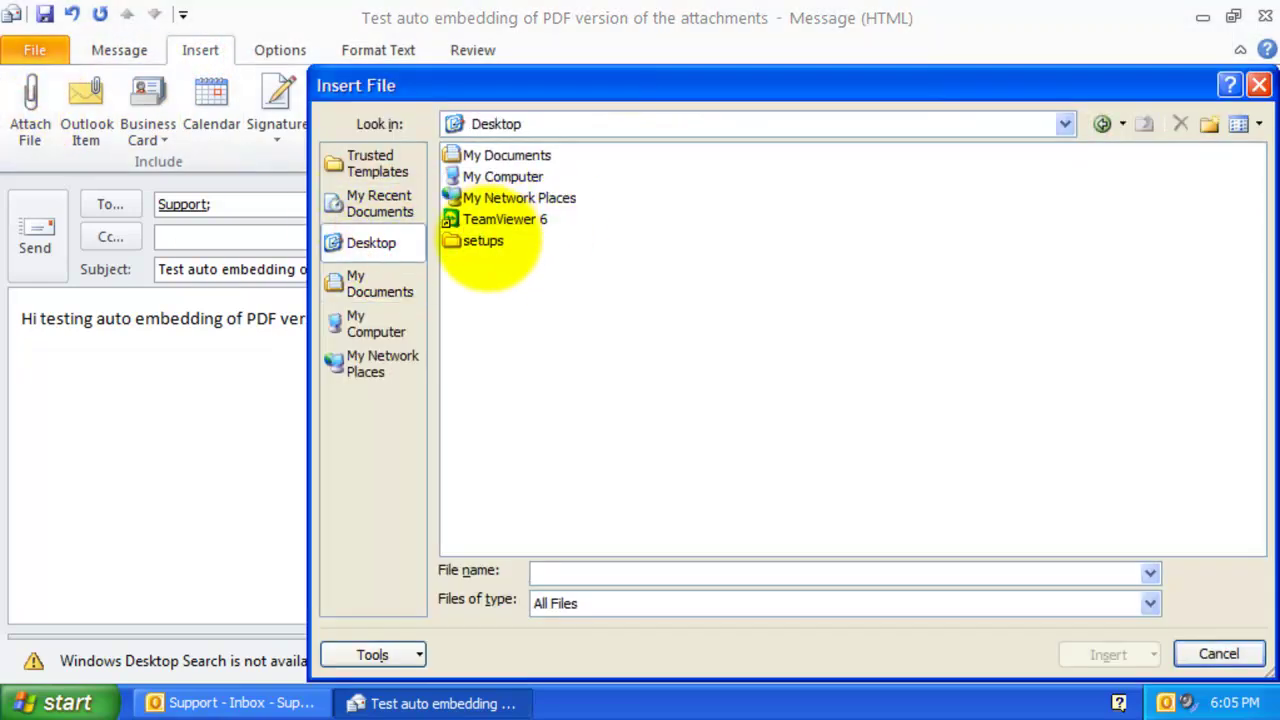
double_click(476, 240)
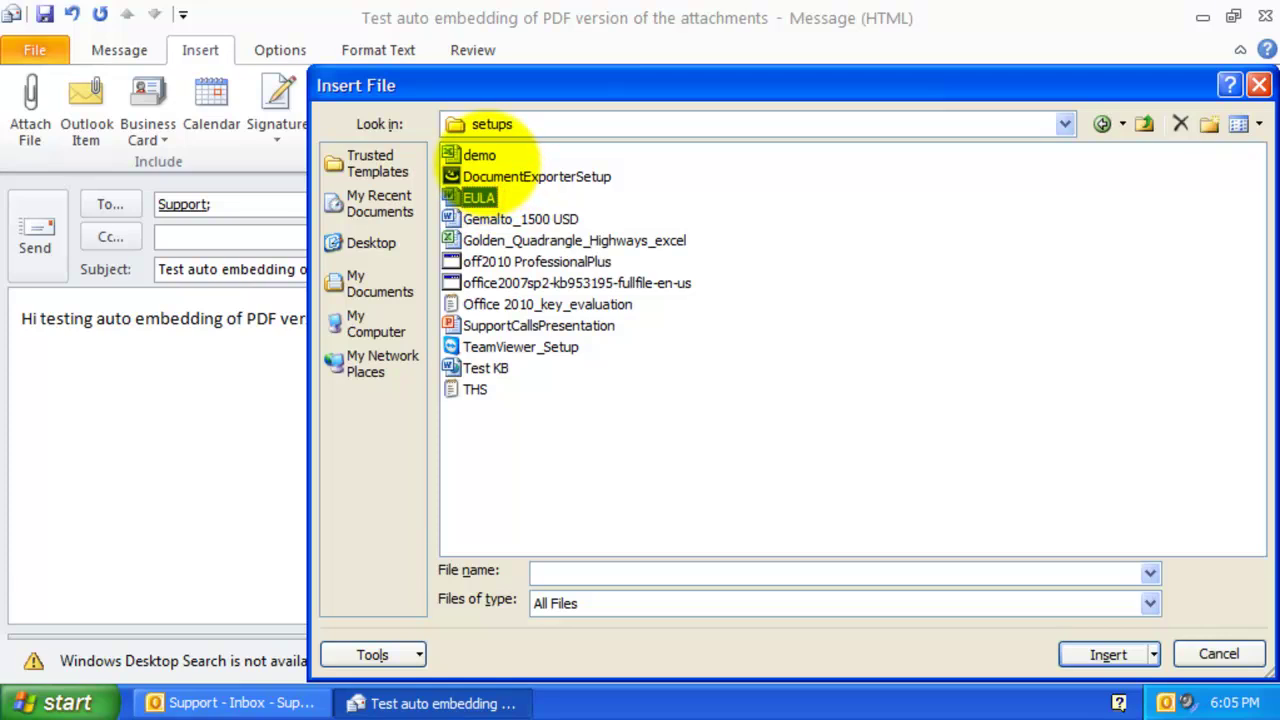
left_click(480, 156, "ctrl")
left_click(475, 390, "ctrl")
left_click(1106, 654)
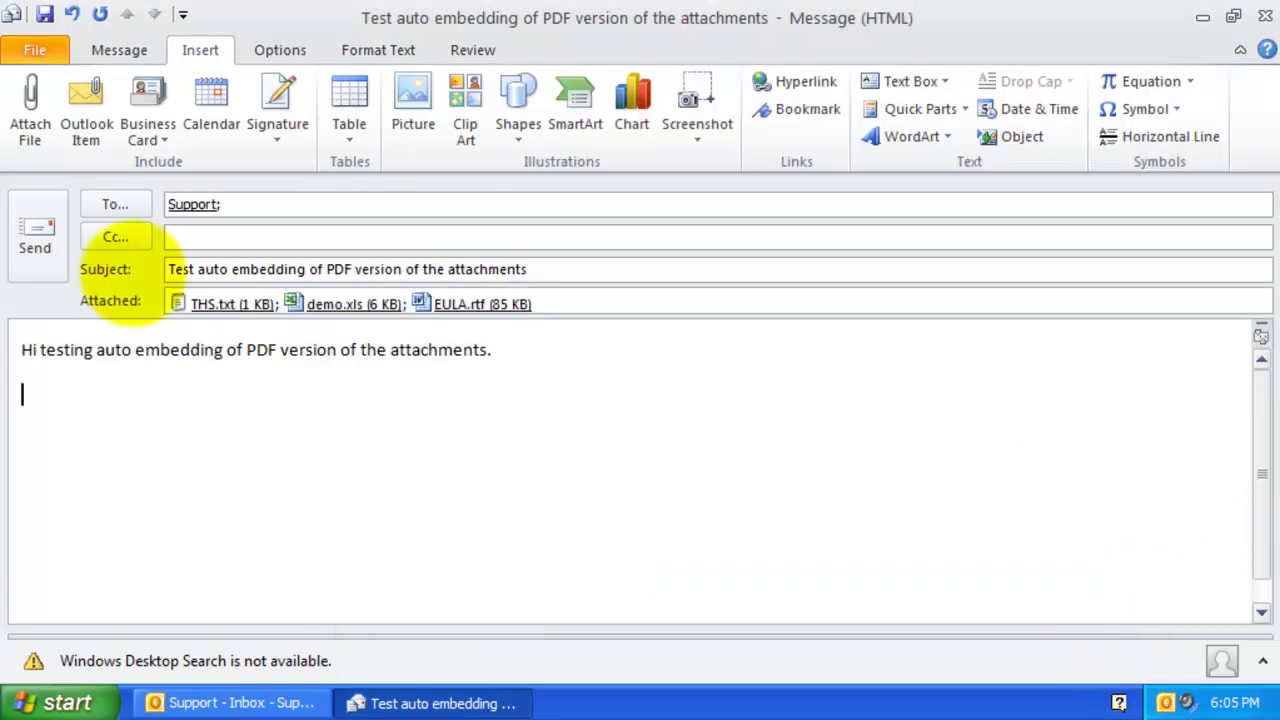
left_click(35, 235)
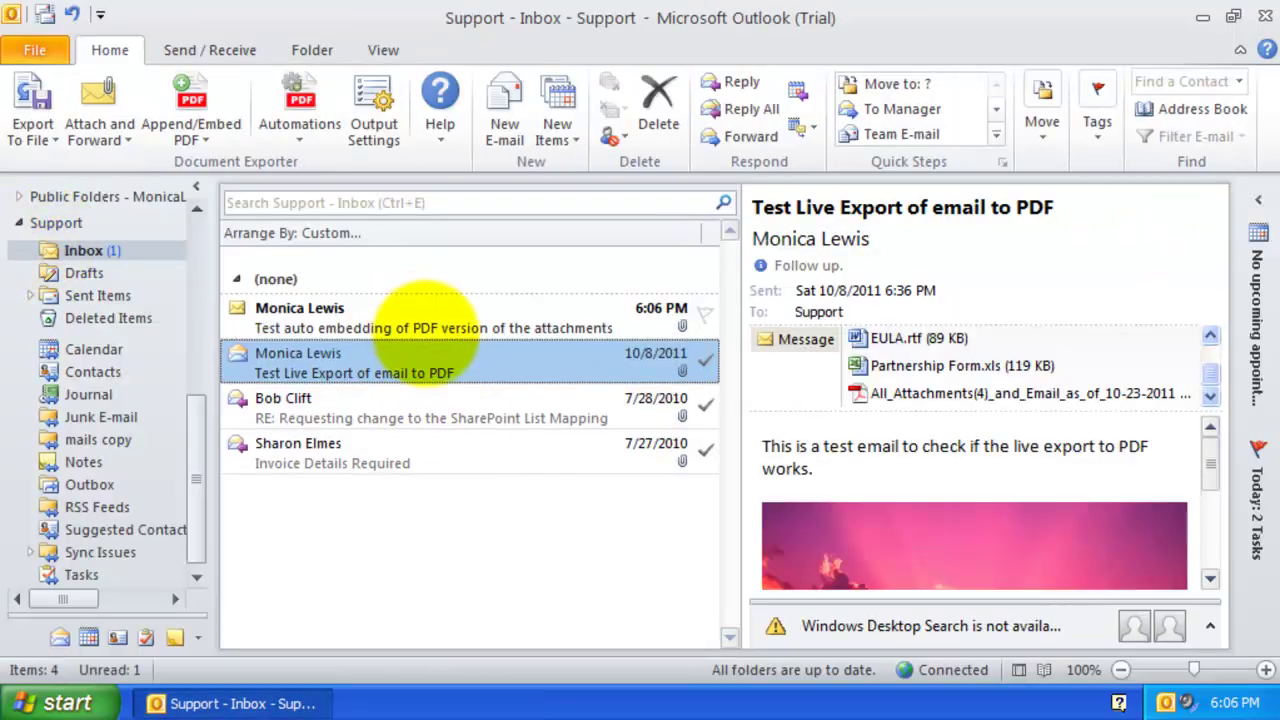
Step: Select the newly received test email and open the All_Attachments and Email PDF in its attachment list
left_click(385, 328)
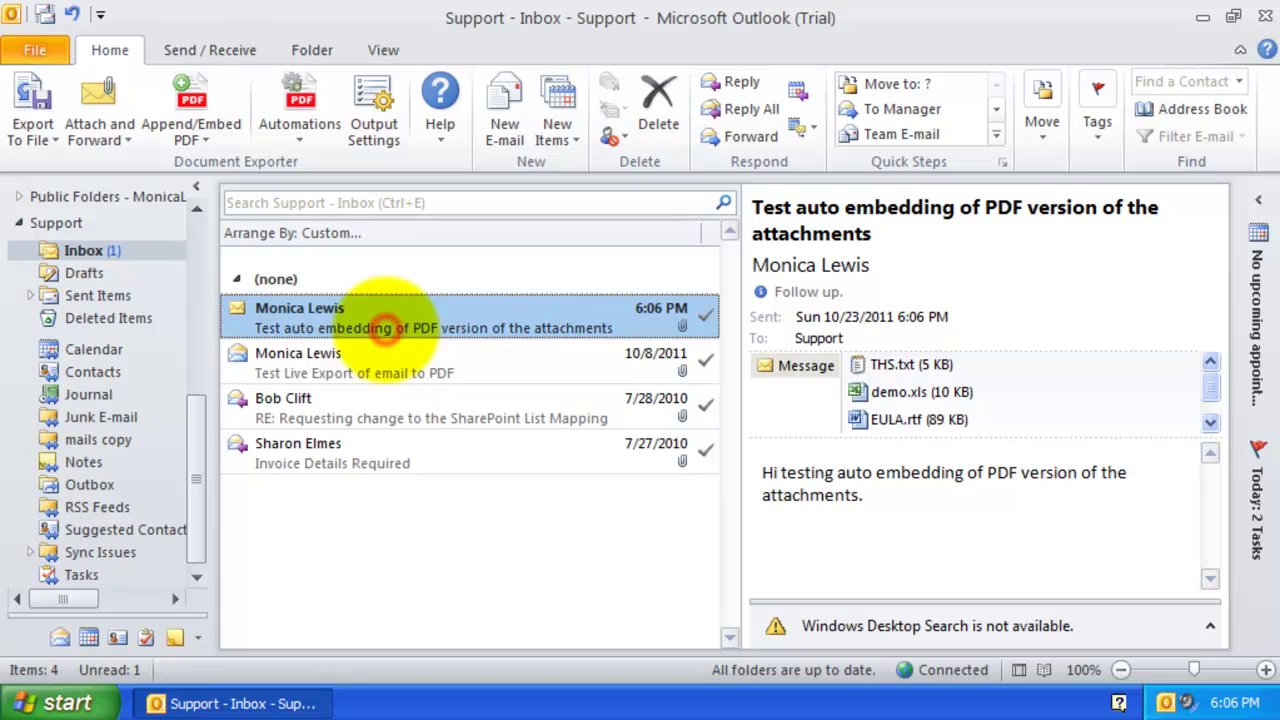
left_click(1210, 387)
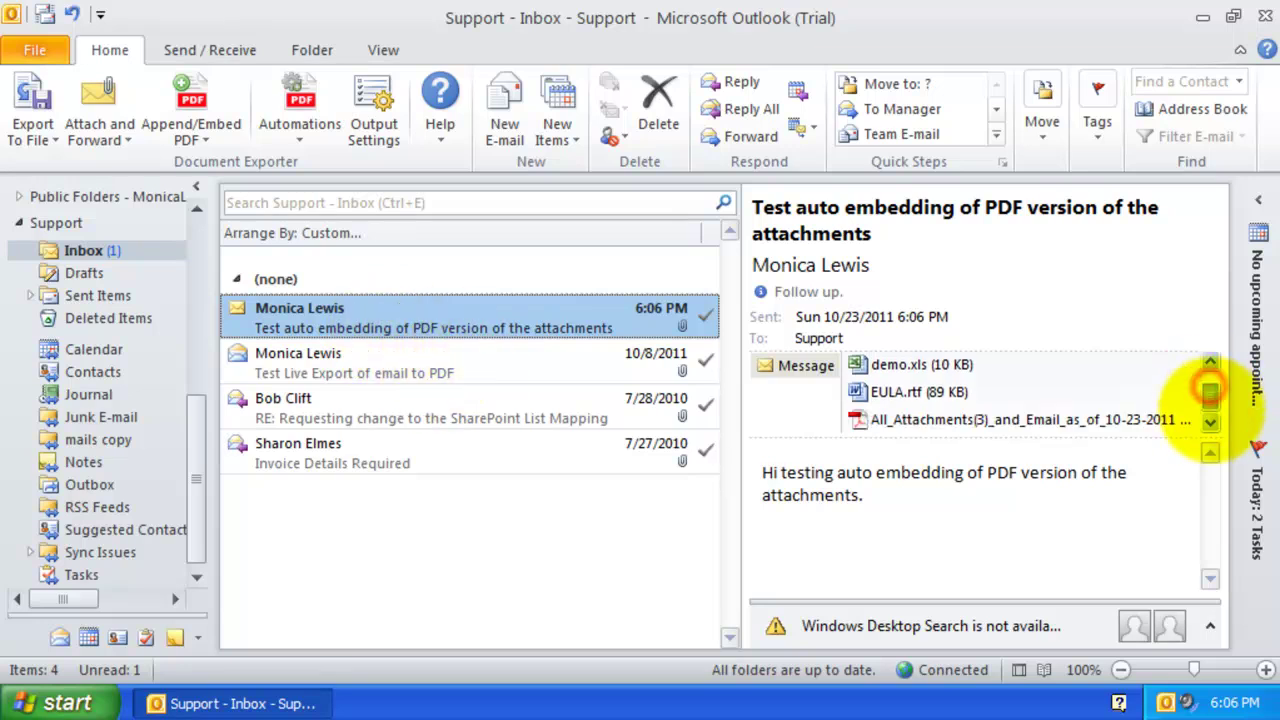
double_click(980, 420)
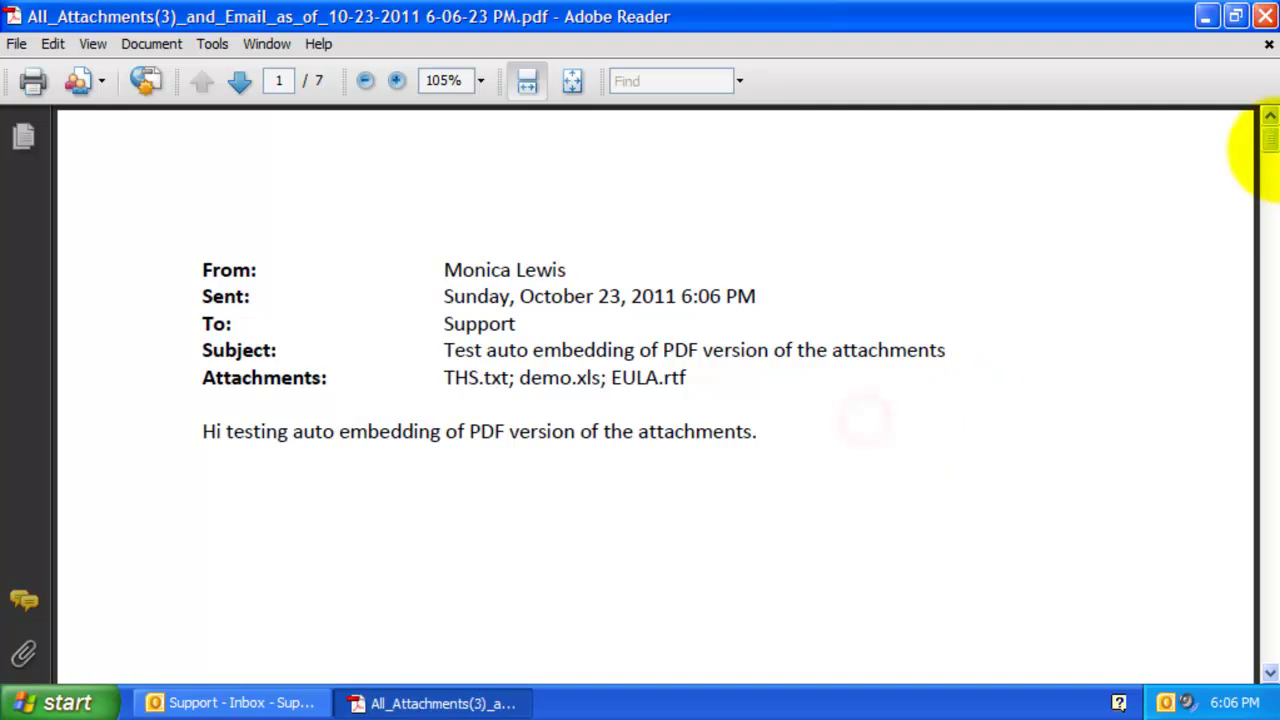